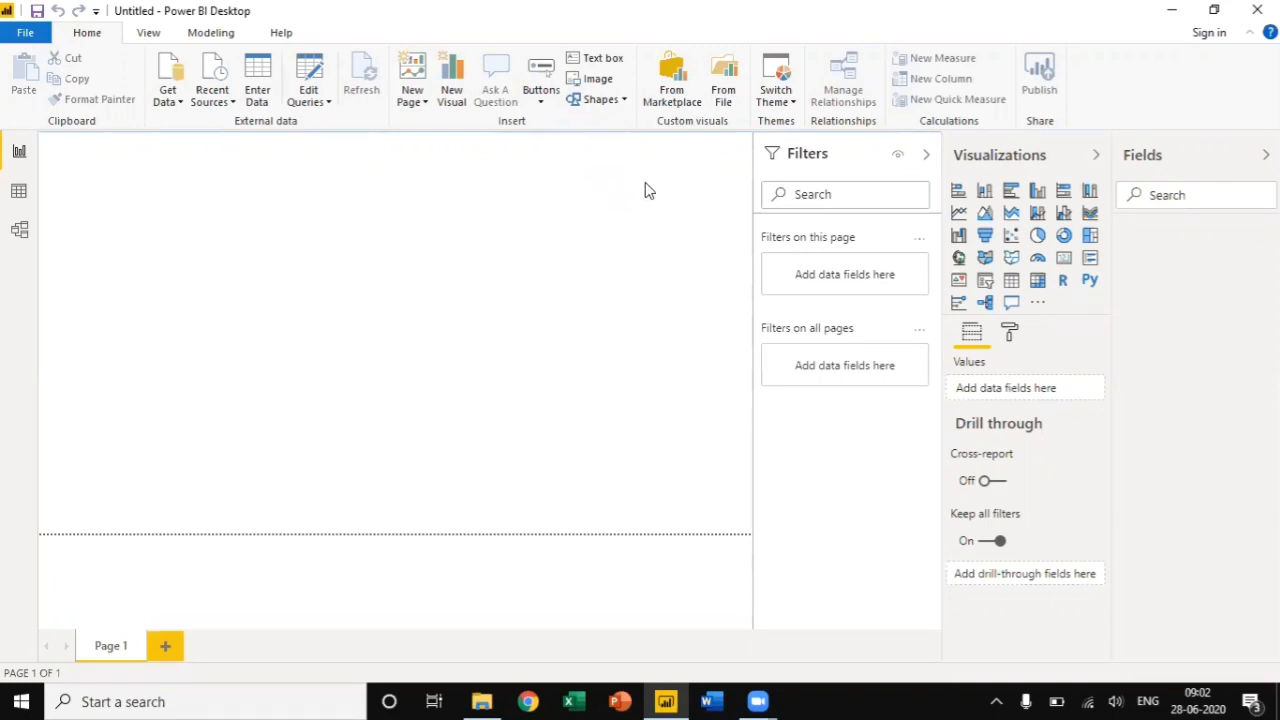
Open August - 2019.xlsx from the 01 First Query folder, examine its report layout, and close the workbook and folder.
{"action": "left_click", "coordinate": [482, 701]}
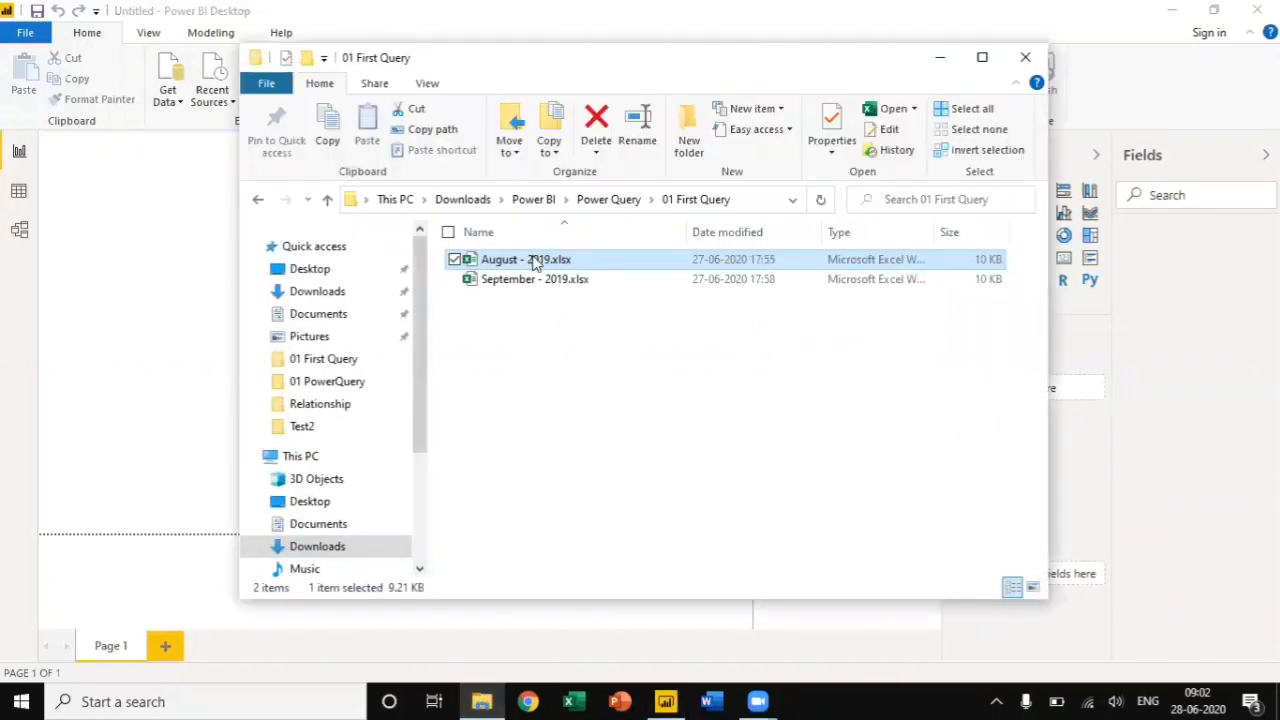
{"action": "double_click", "coordinate": [533, 261]}
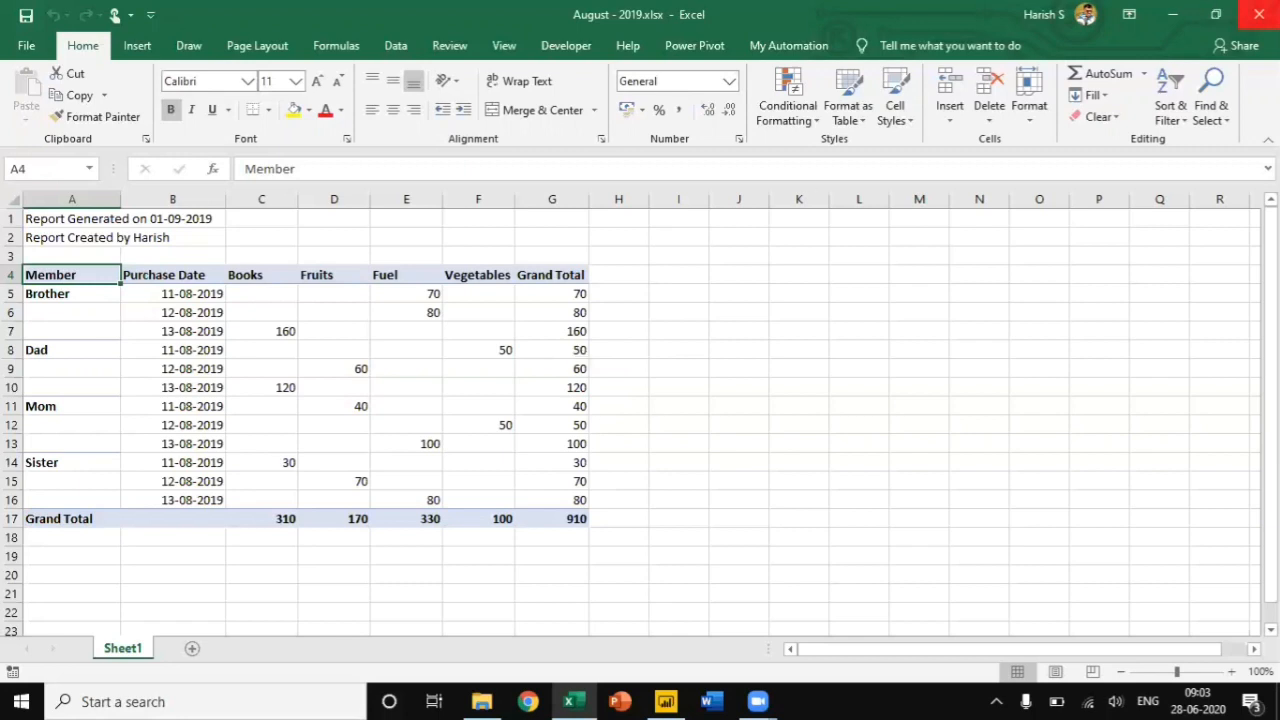
{"action": "left_click", "coordinate": [1259, 14]}
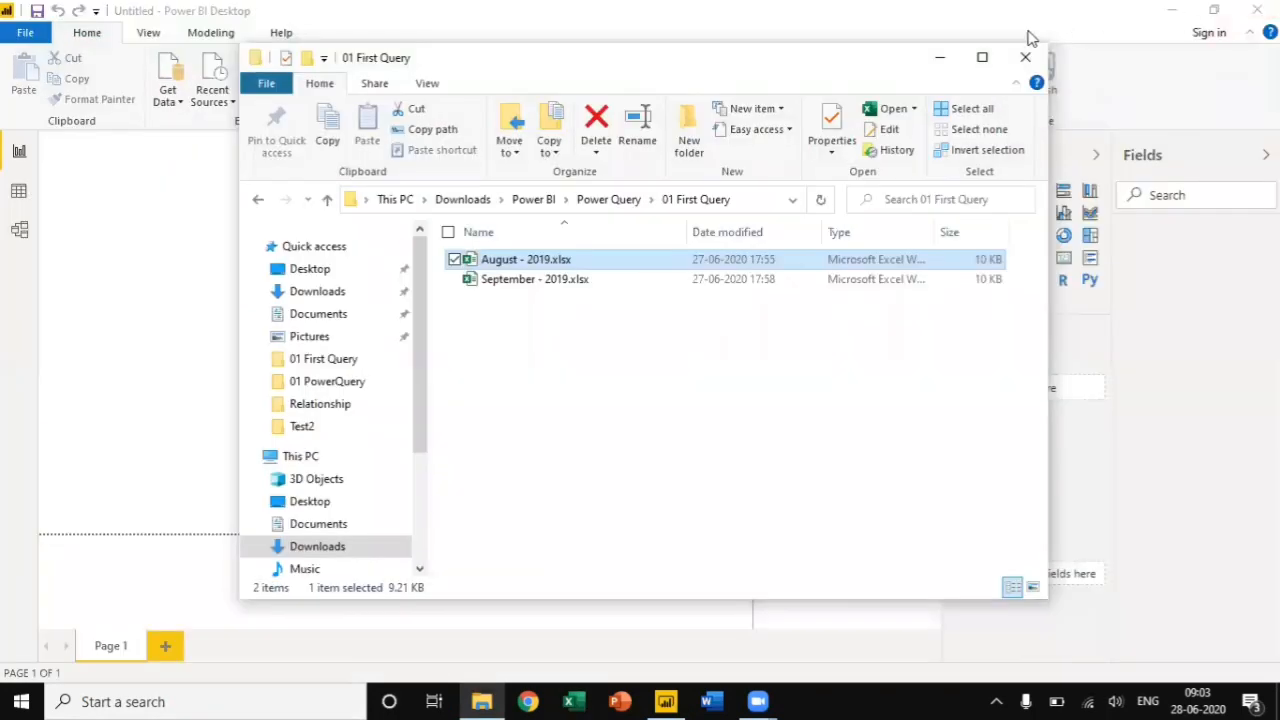
{"action": "left_click", "coordinate": [1025, 57]}
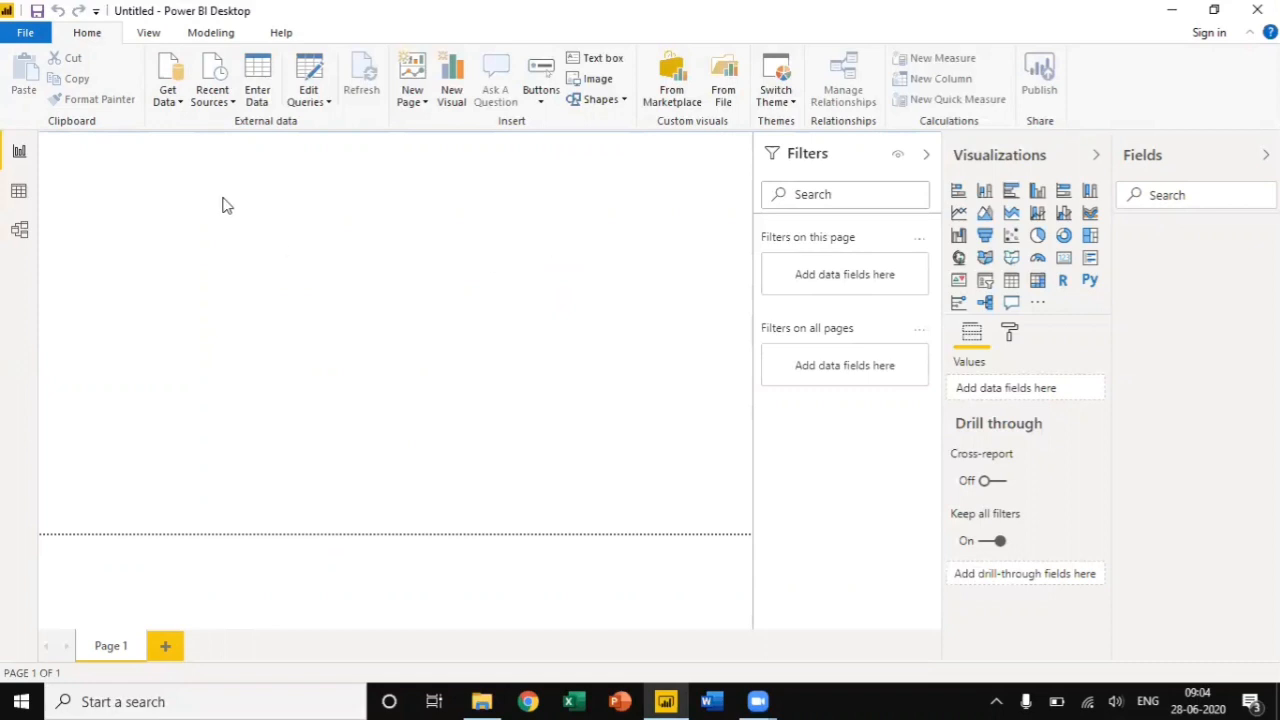
Import Sheet1 from the August - 2019.xlsx Excel workbook and open it for transformation in the Power Query Editor.
{"action": "left_click", "coordinate": [167, 103]}
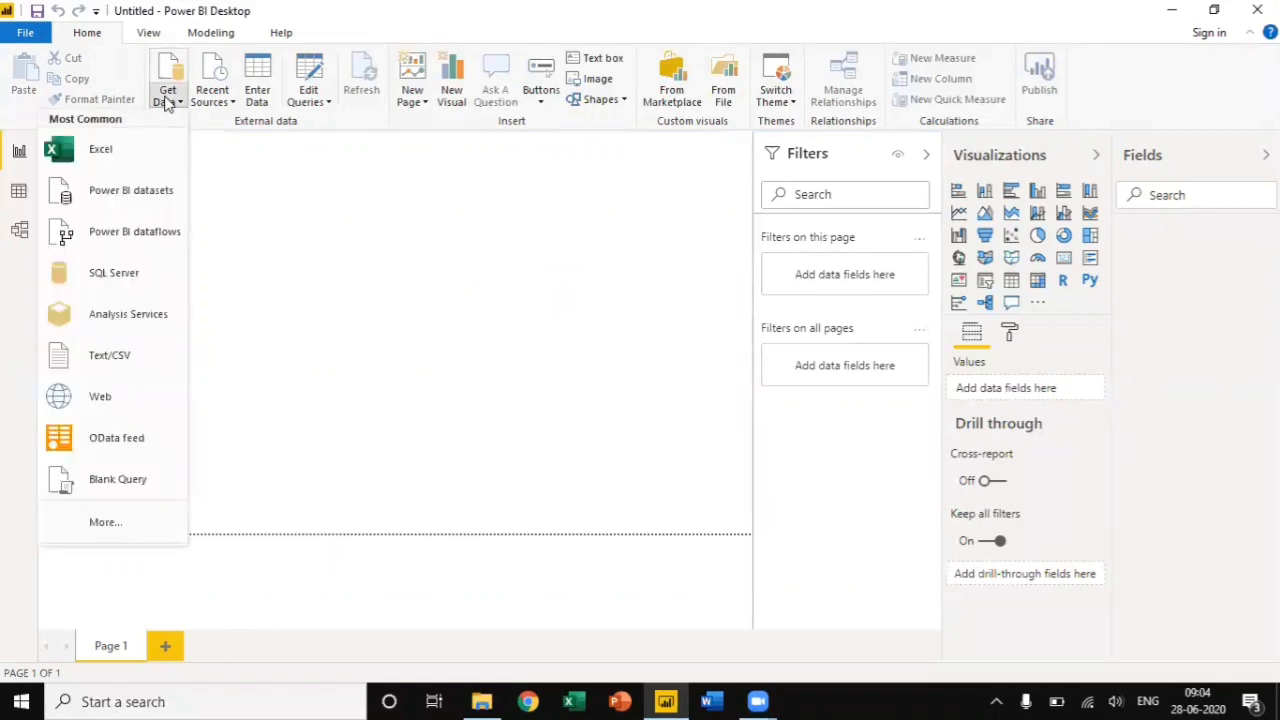
{"action": "left_click", "coordinate": [119, 152]}
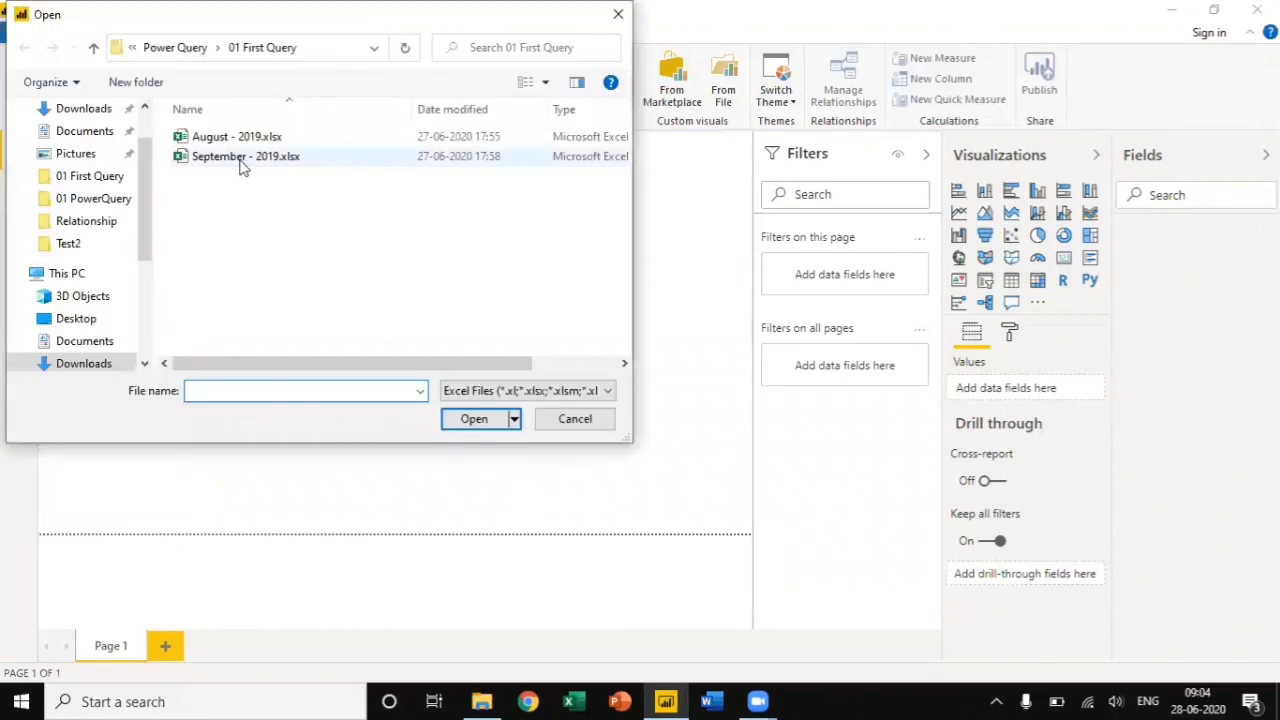
{"action": "left_click", "coordinate": [263, 140]}
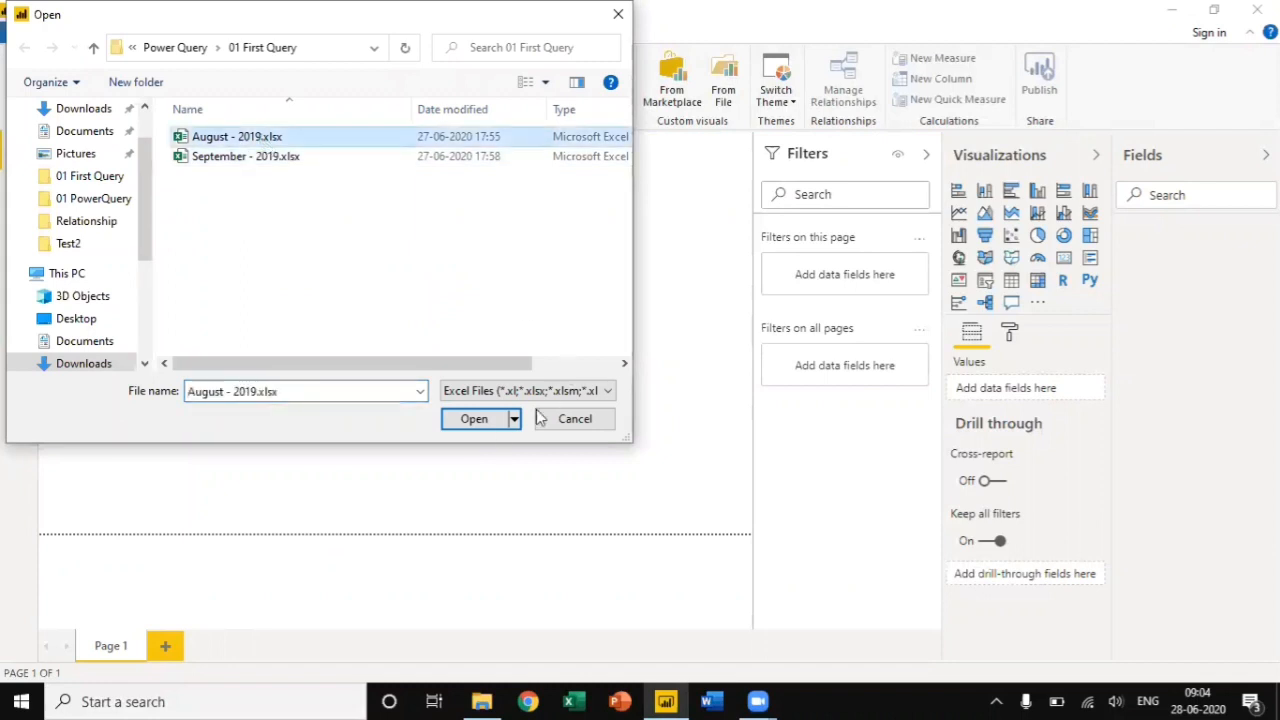
{"action": "left_click", "coordinate": [476, 419]}
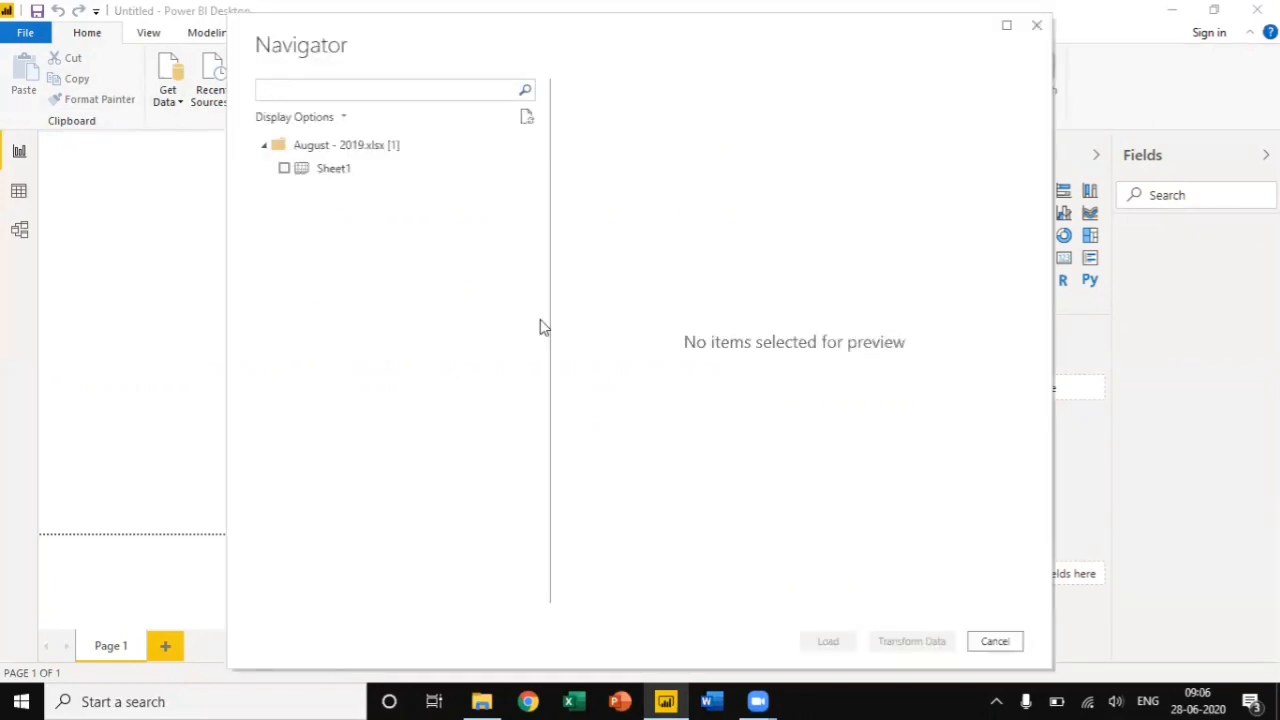
{"action": "left_click", "coordinate": [375, 92]}
{"action": "left_click", "coordinate": [284, 169]}
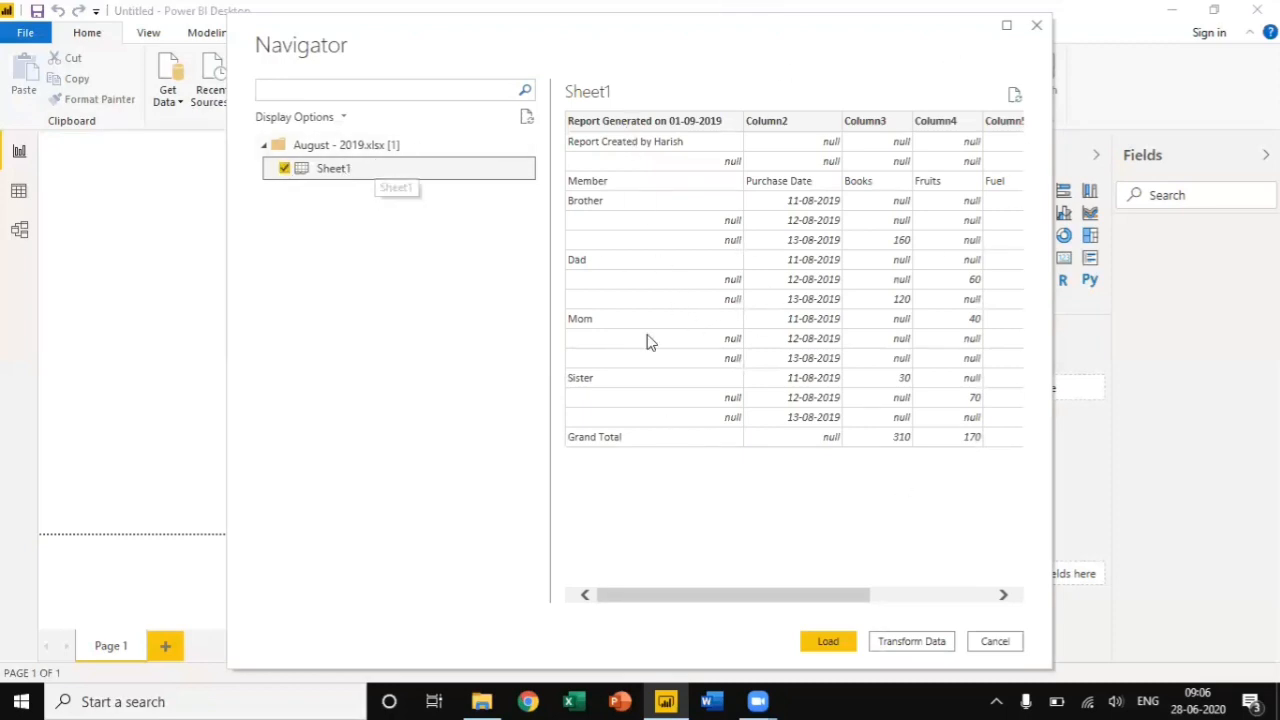
{"action": "left_click", "coordinate": [908, 643]}
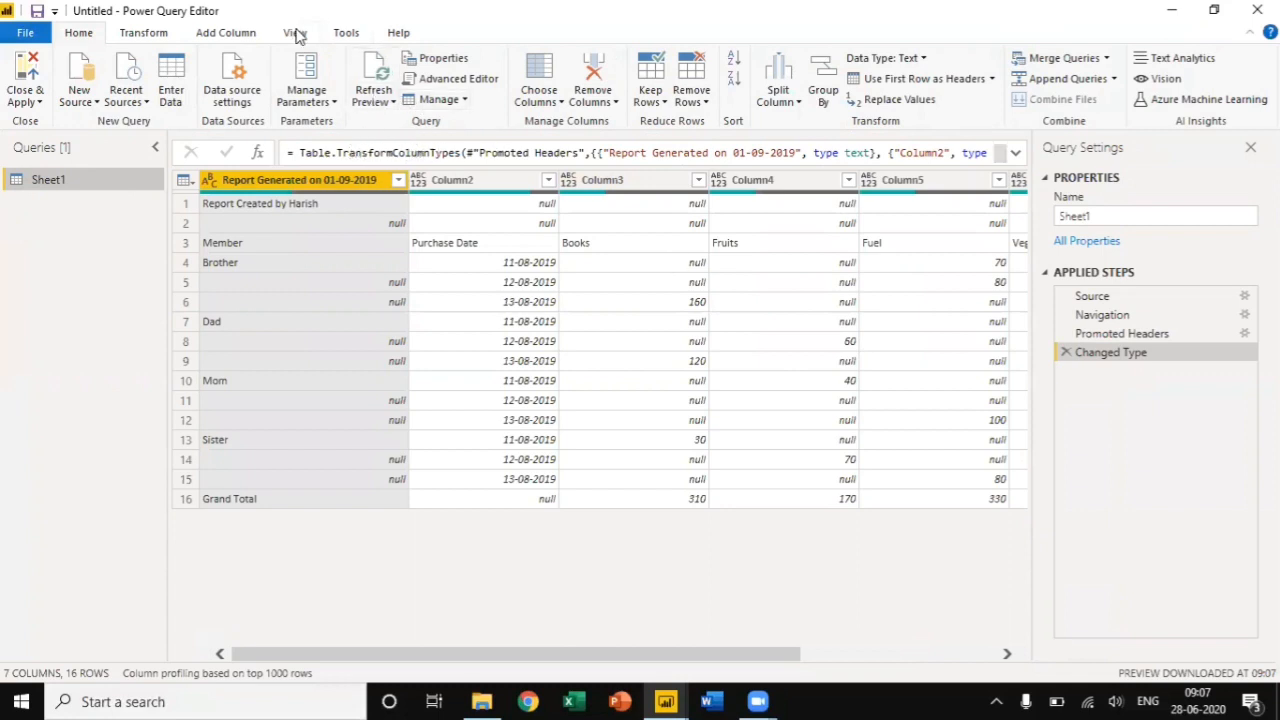
Examine the formula and data preview of the Source, Navigation and Promoted Headers applied steps.
{"action": "left_click", "coordinate": [295, 33]}
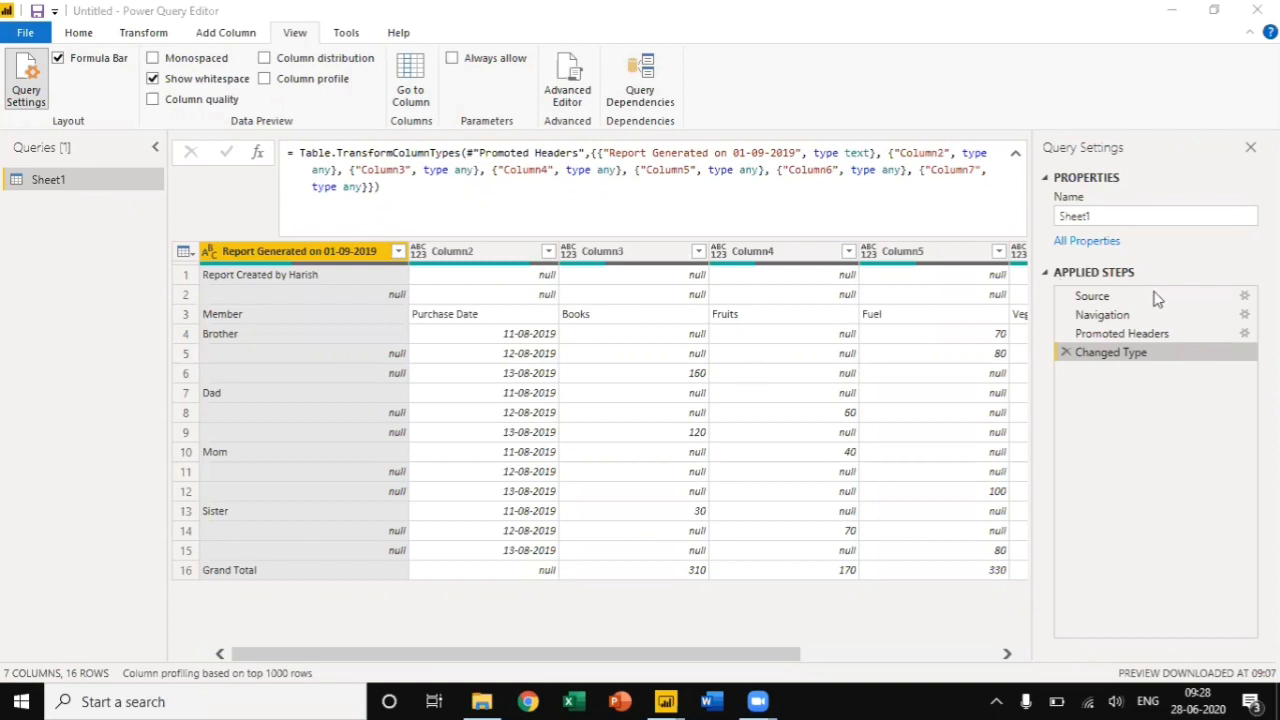
{"action": "left_click", "coordinate": [1112, 299]}
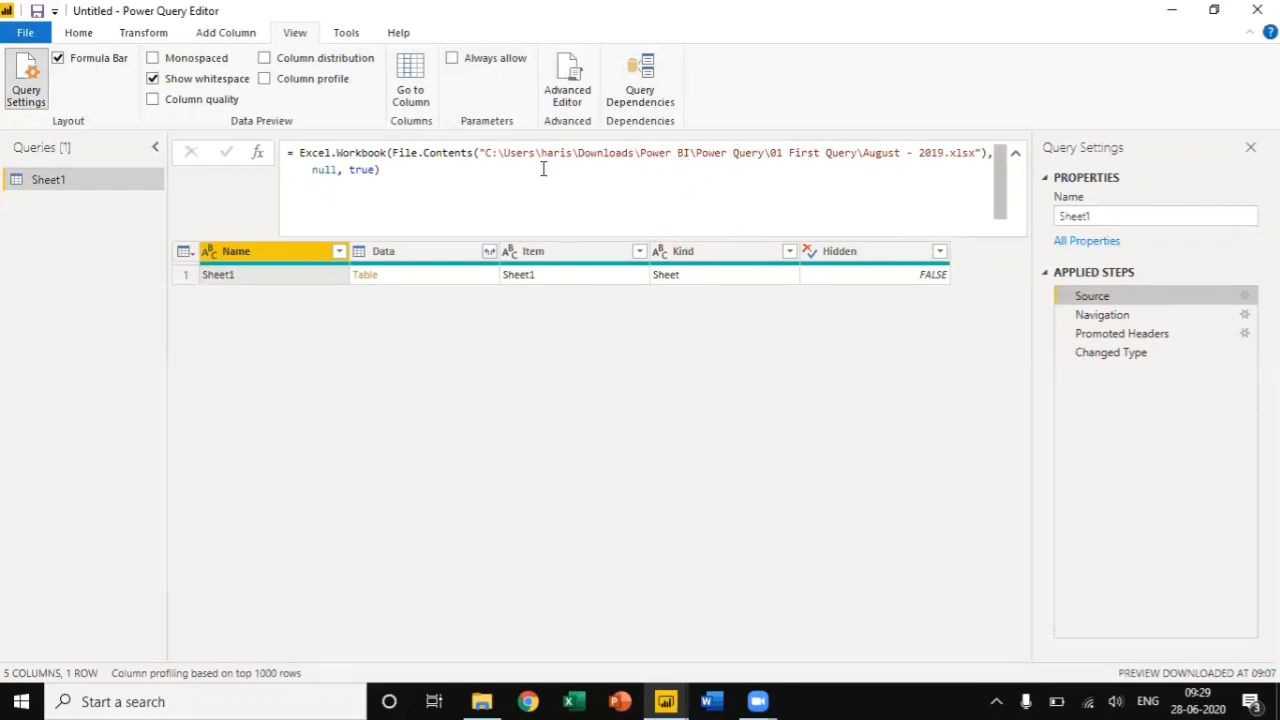
{"action": "left_click", "coordinate": [1110, 316]}
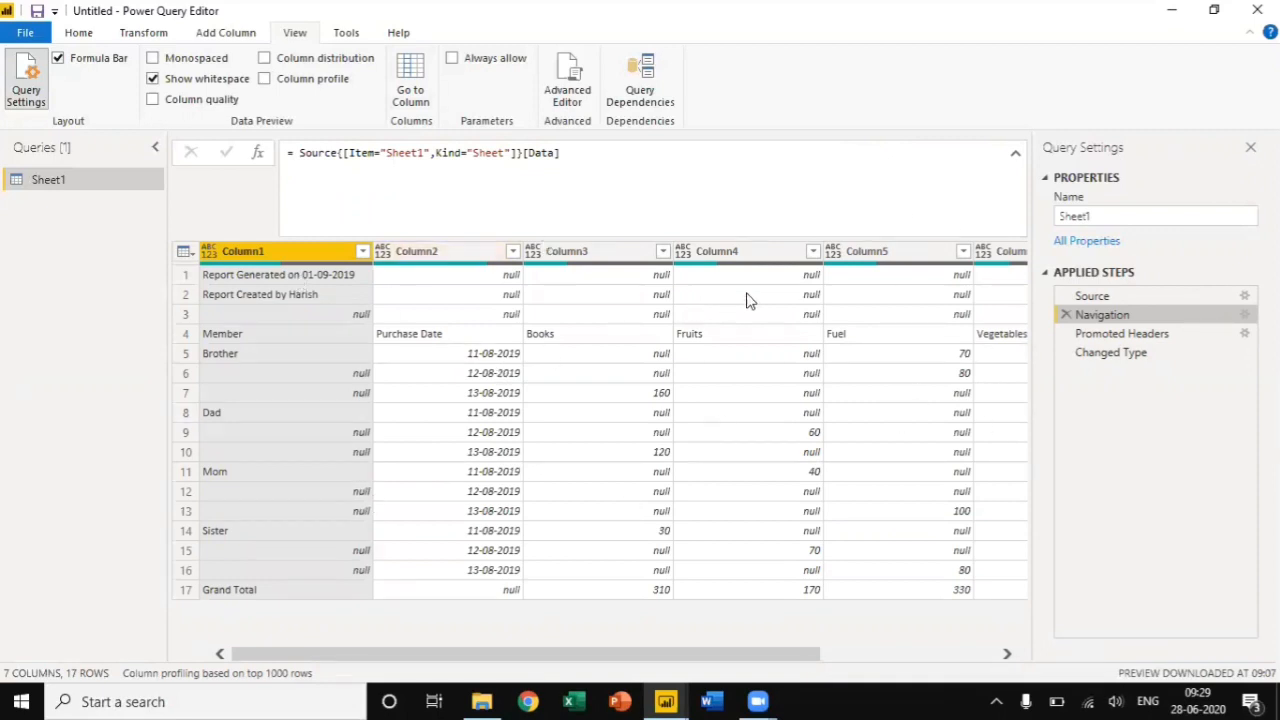
{"action": "left_click", "coordinate": [1096, 337]}
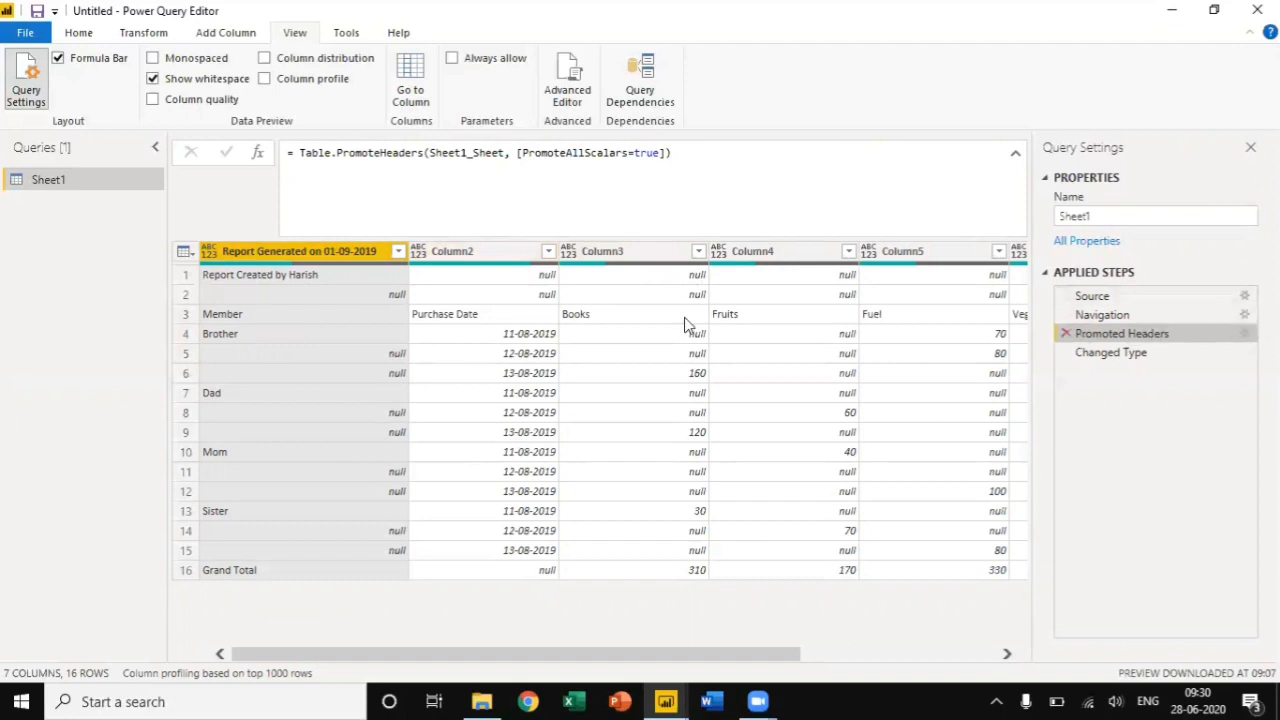
Delete the automatic Promoted Headers and Changed Type steps from the query.
{"action": "left_click", "coordinate": [1067, 336]}
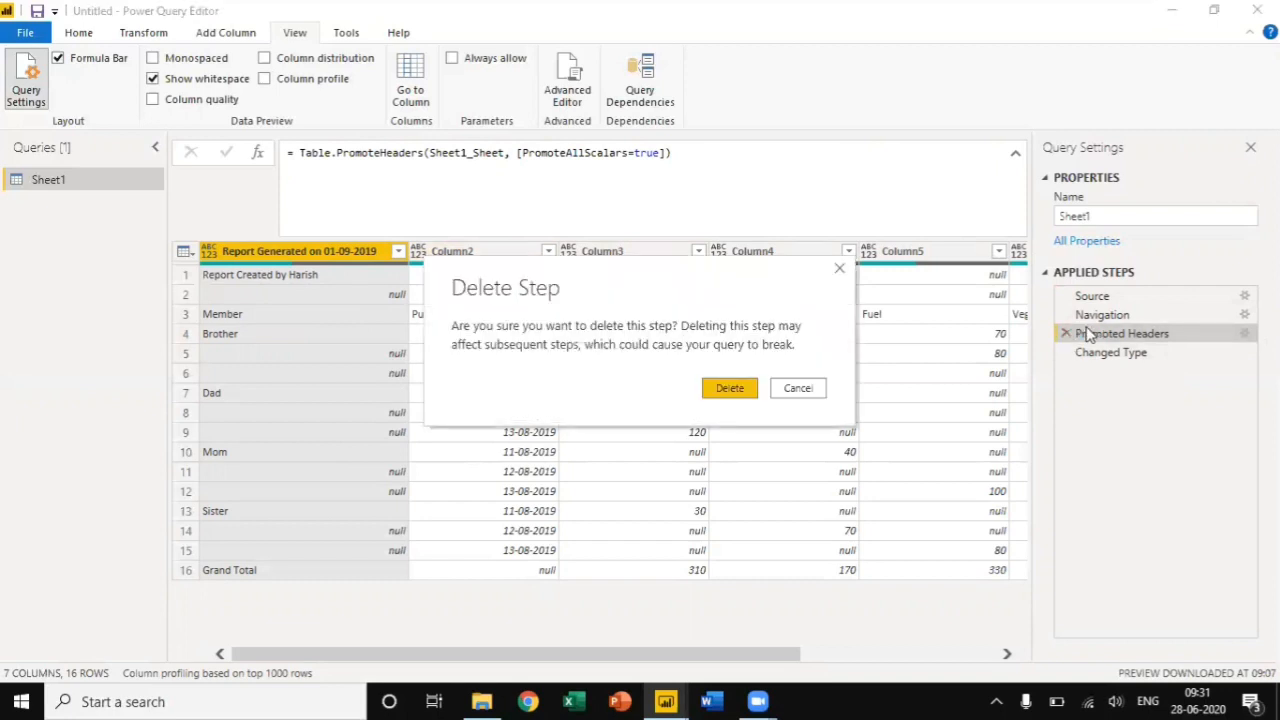
{"action": "left_click", "coordinate": [721, 394]}
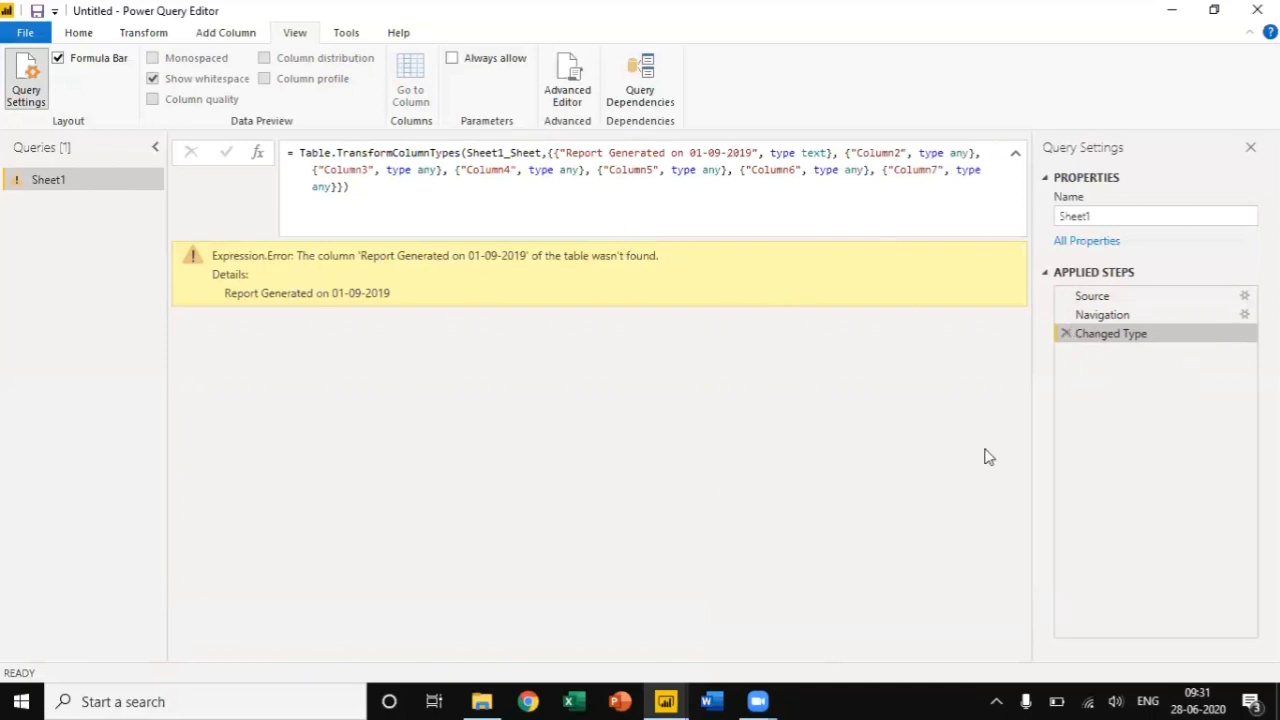
{"action": "left_click", "coordinate": [1066, 334]}
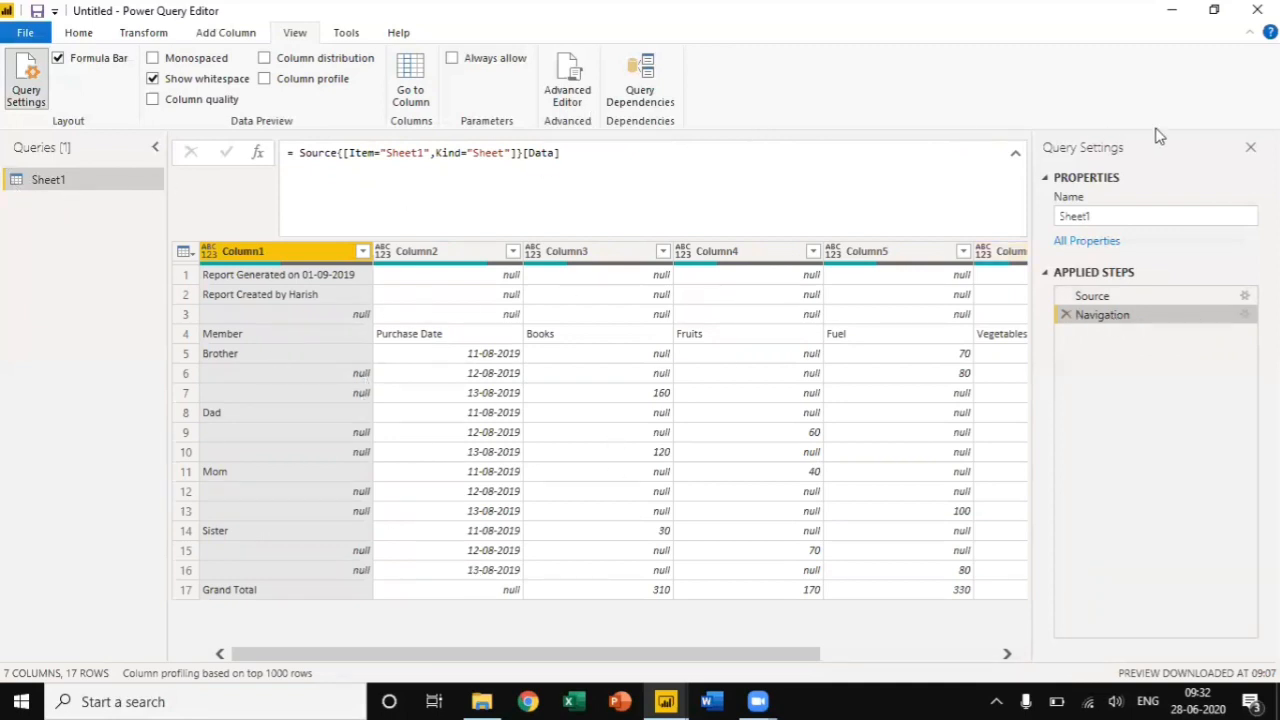
Rename the Sheet1 query as August_Data.
{"action": "left_click", "coordinate": [1119, 214]}
{"action": "left_click", "coordinate": [1119, 214]}
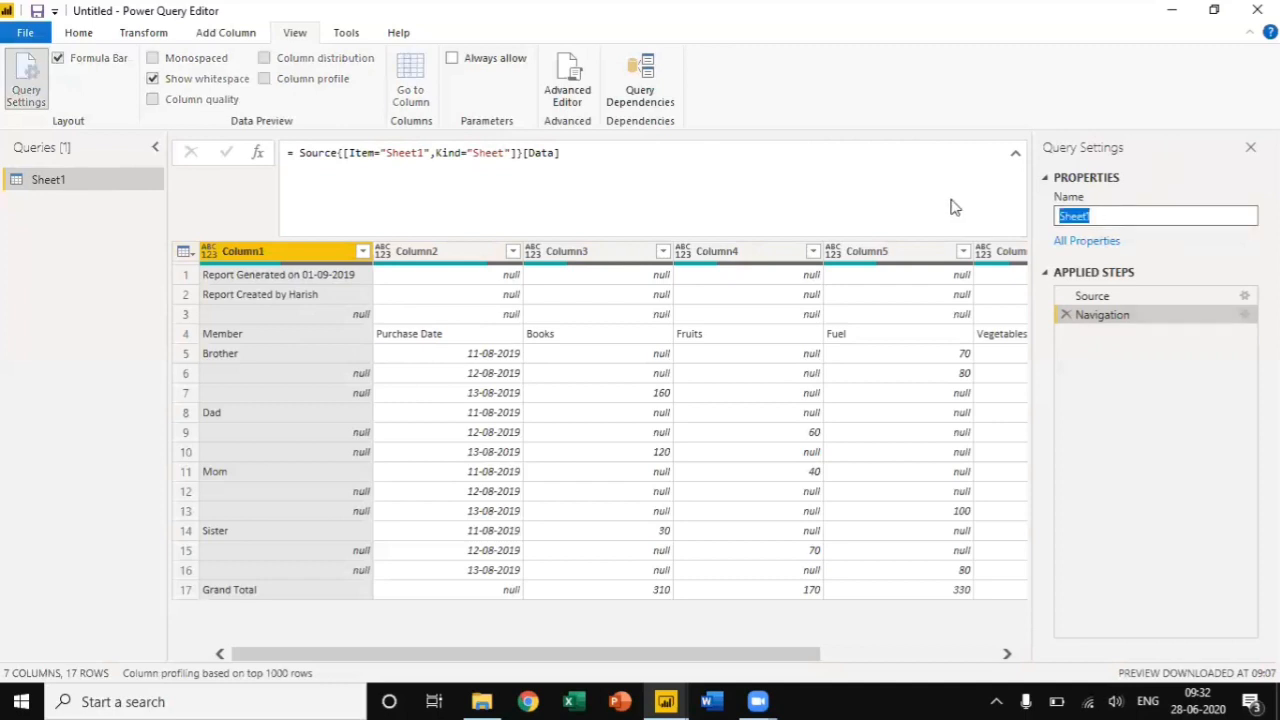
{"action": "type", "text": "August_Data"}
{"action": "key", "text": "Return"}
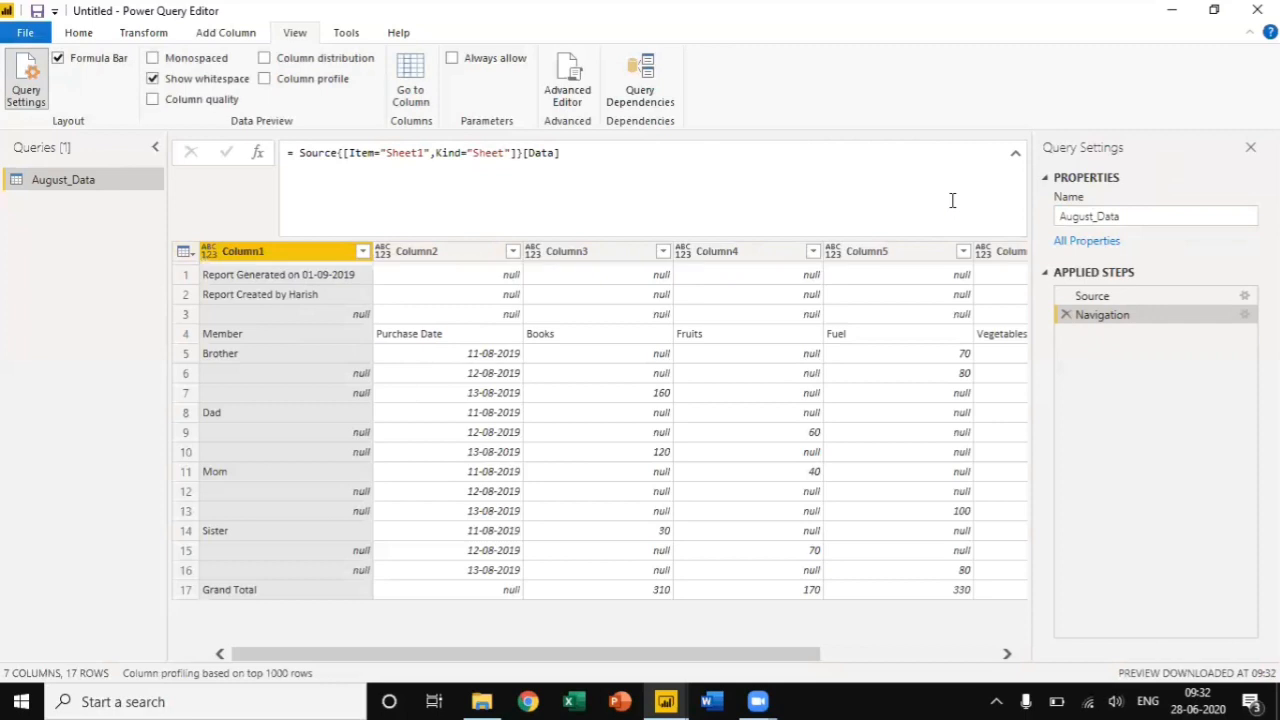
Remove the top 3 rows from the August_Data table.
{"action": "left_click", "coordinate": [79, 33]}
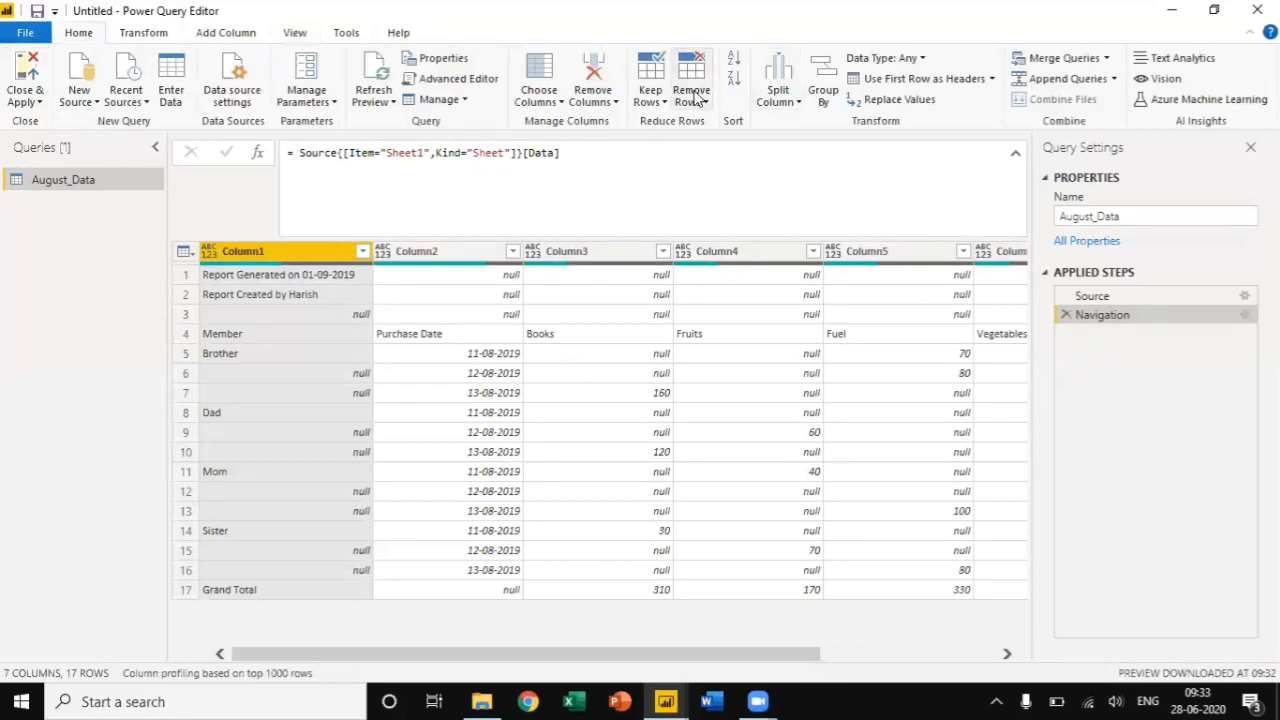
{"action": "left_click", "coordinate": [694, 94]}
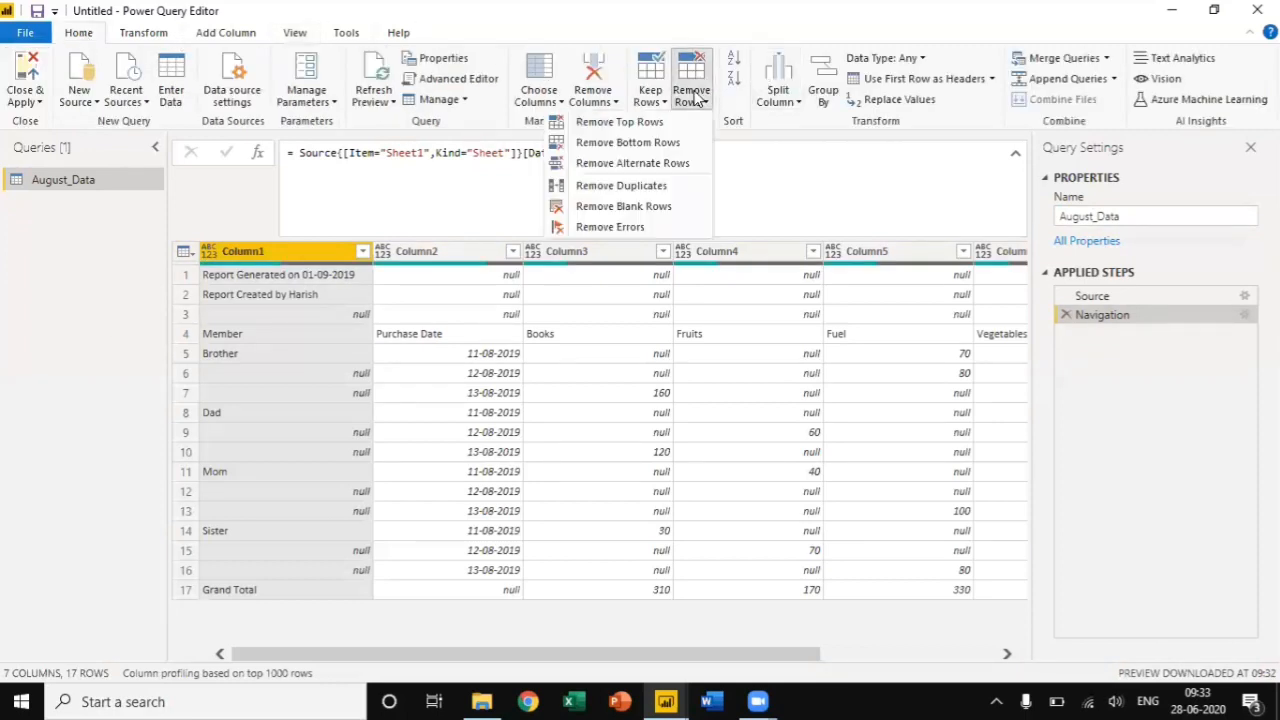
{"action": "left_click", "coordinate": [653, 125]}
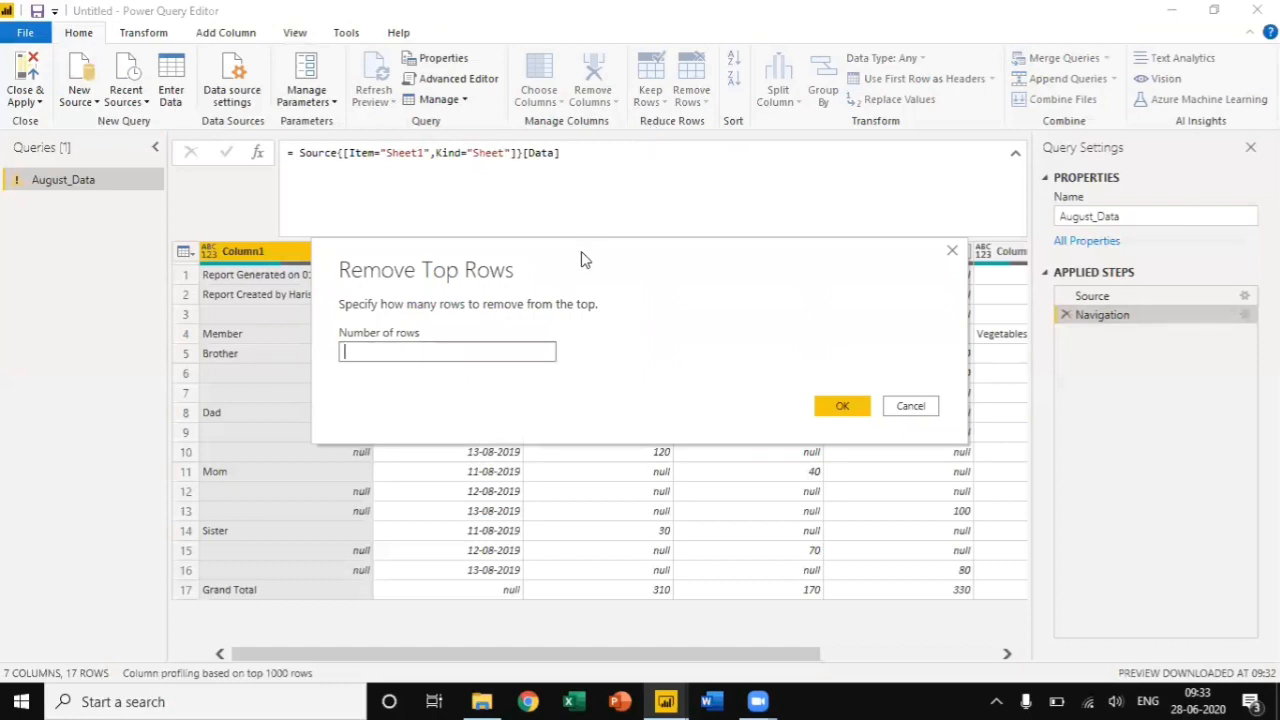
{"action": "left_click_drag", "start_coordinate": [583, 259], "coordinate": [724, 259]}
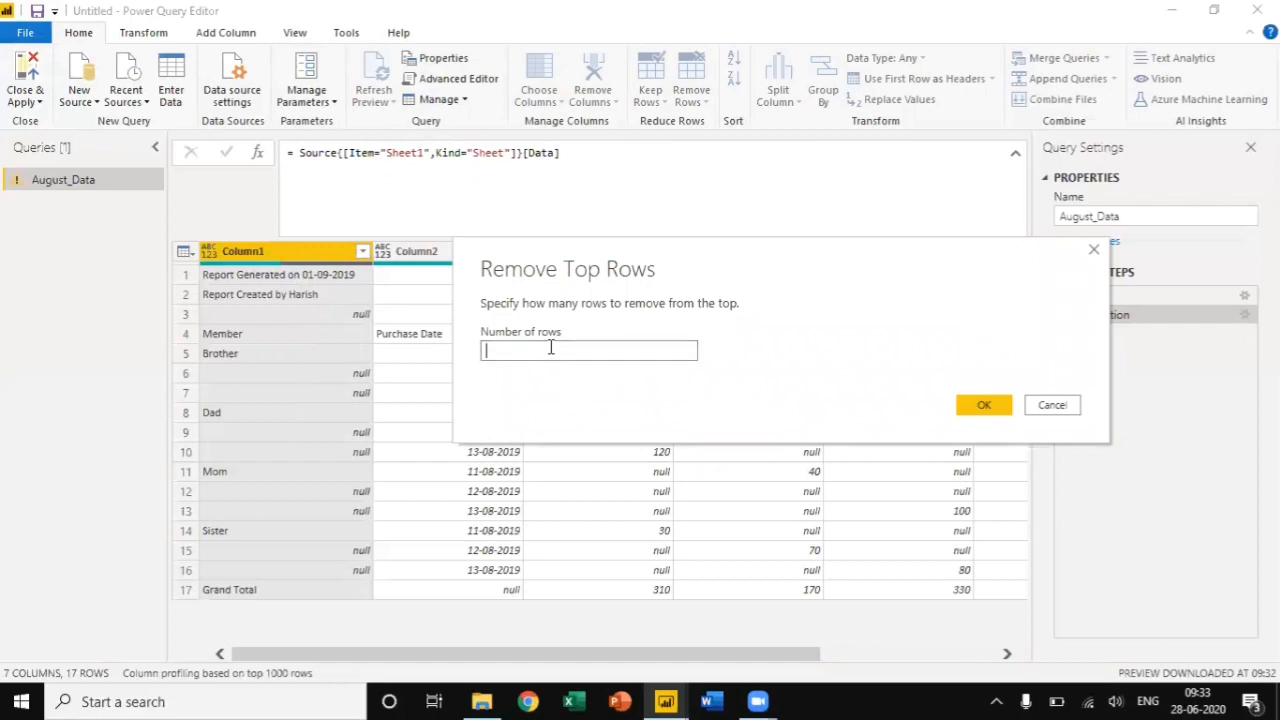
{"action": "left_click", "coordinate": [996, 414]}
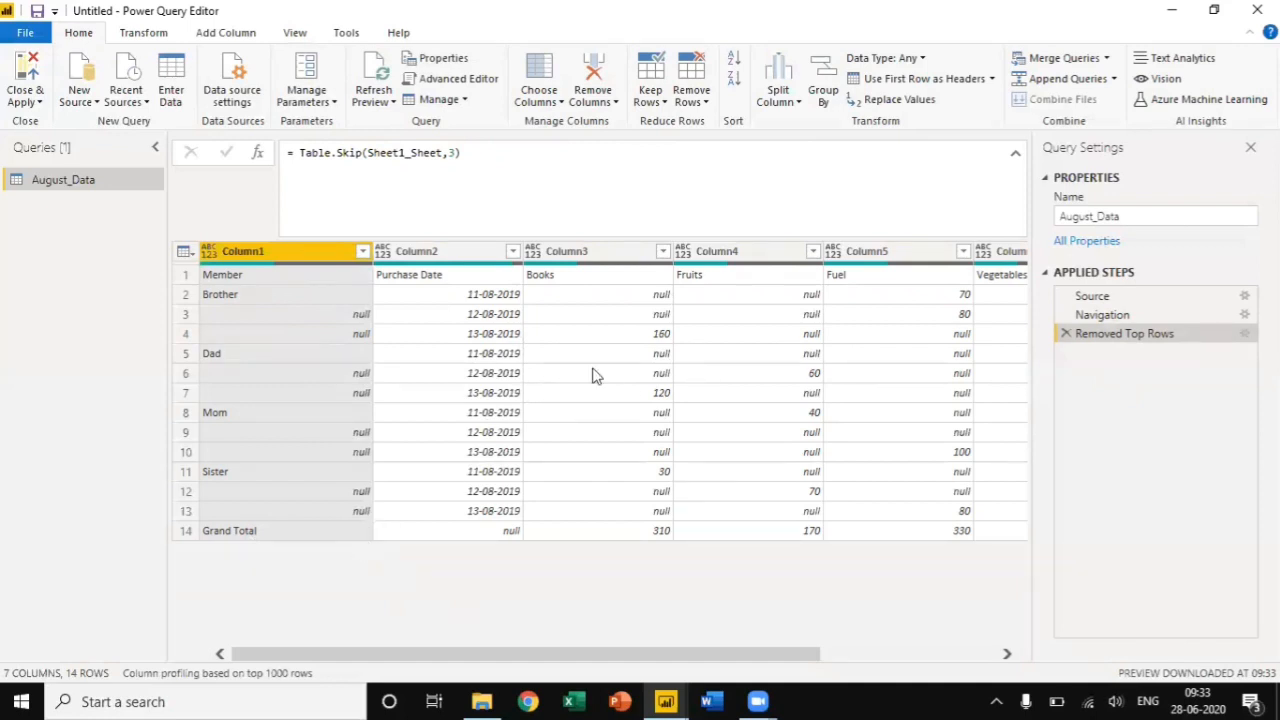
Remove the bottom 1 row, the Grand Total row, from the August_Data table.
{"action": "left_click", "coordinate": [690, 100]}
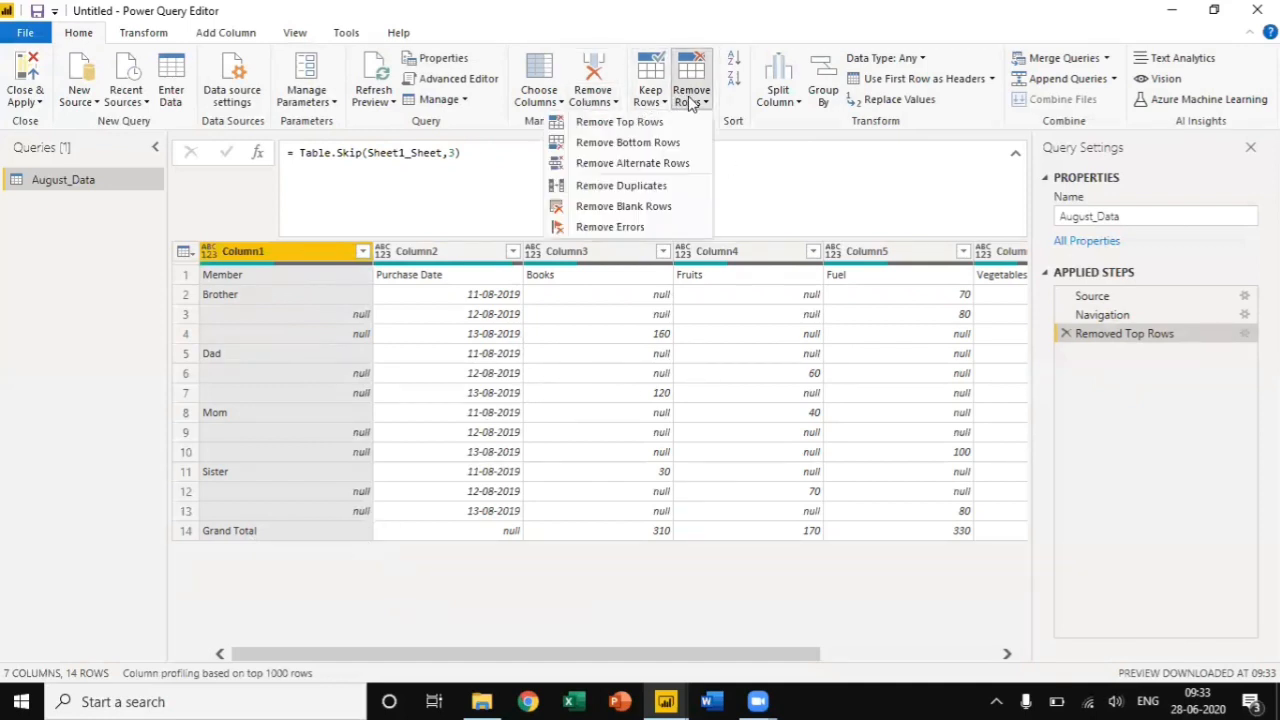
{"action": "left_click", "coordinate": [651, 146]}
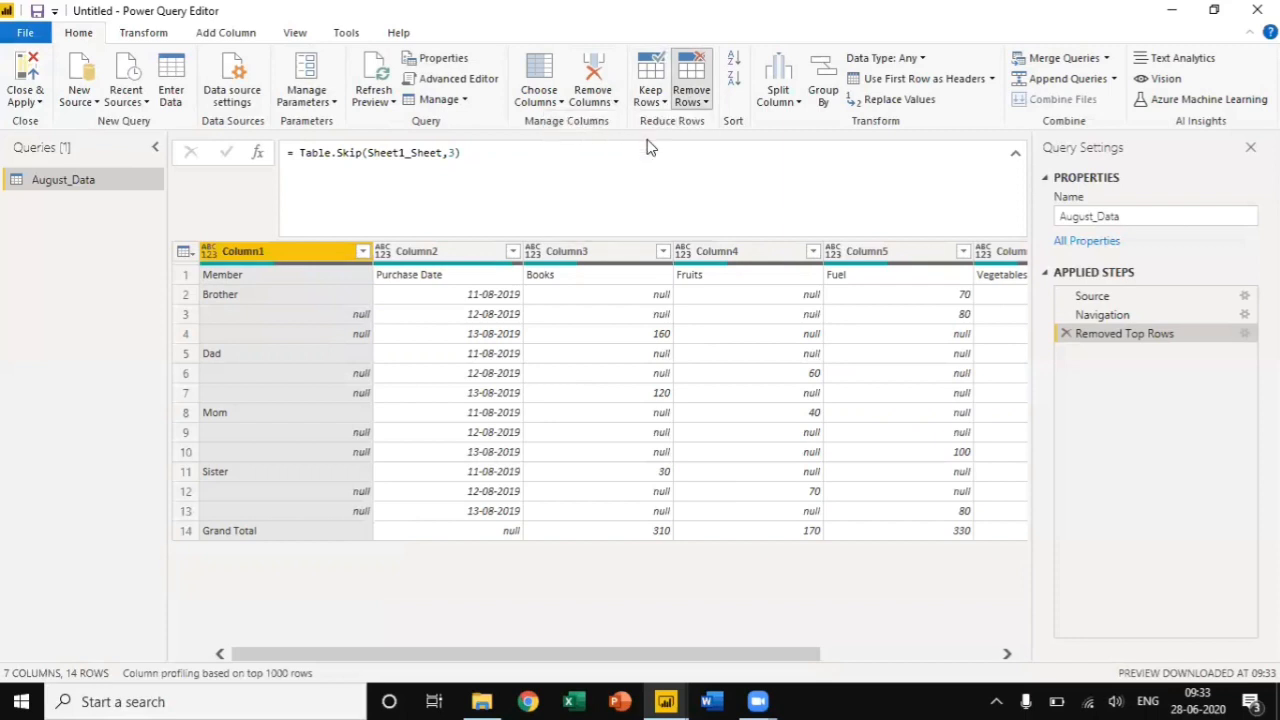
{"action": "type", "text": "1"}
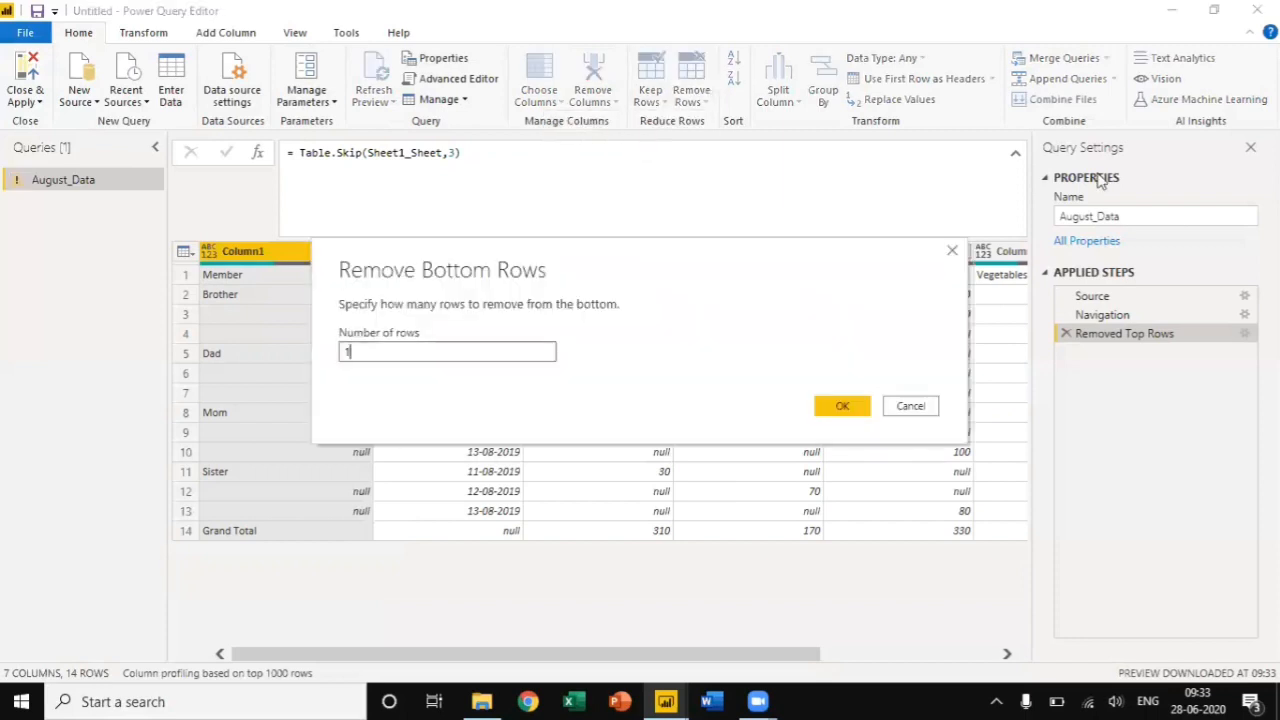
{"action": "left_click", "coordinate": [850, 405]}
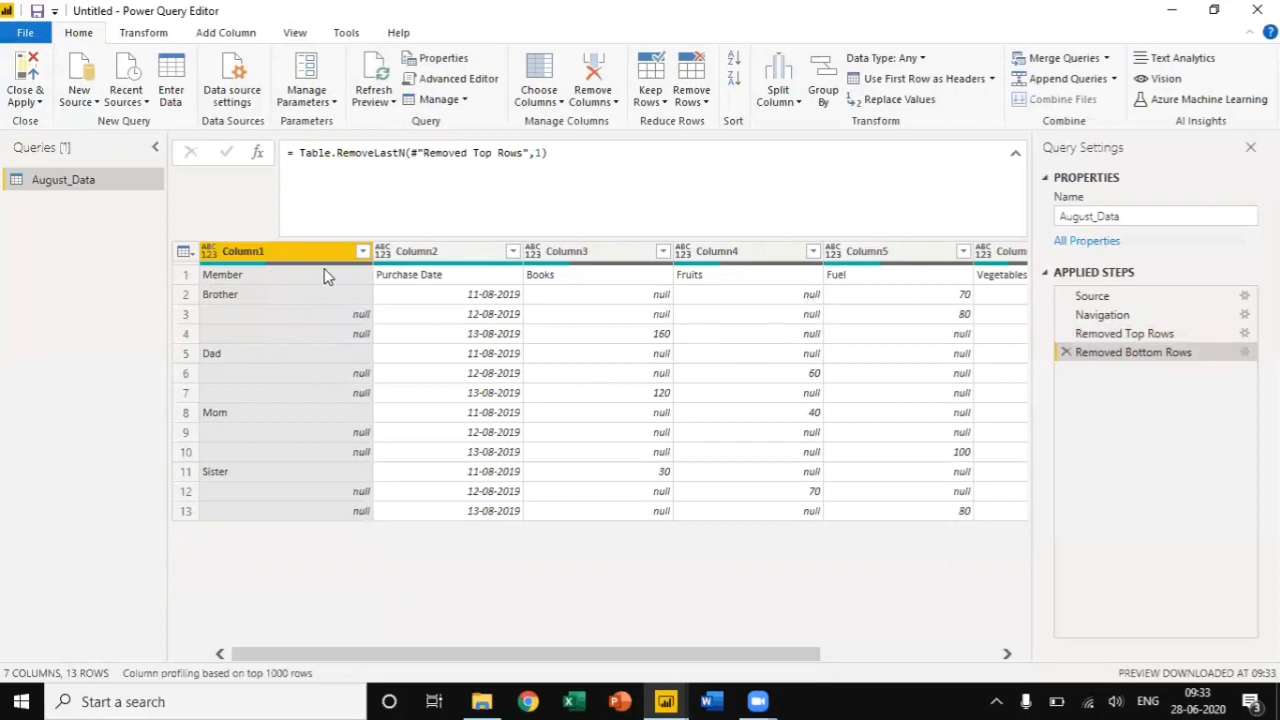
Promote the first row to column headers and fill the empty Member cells down.
{"action": "left_click", "coordinate": [143, 33]}
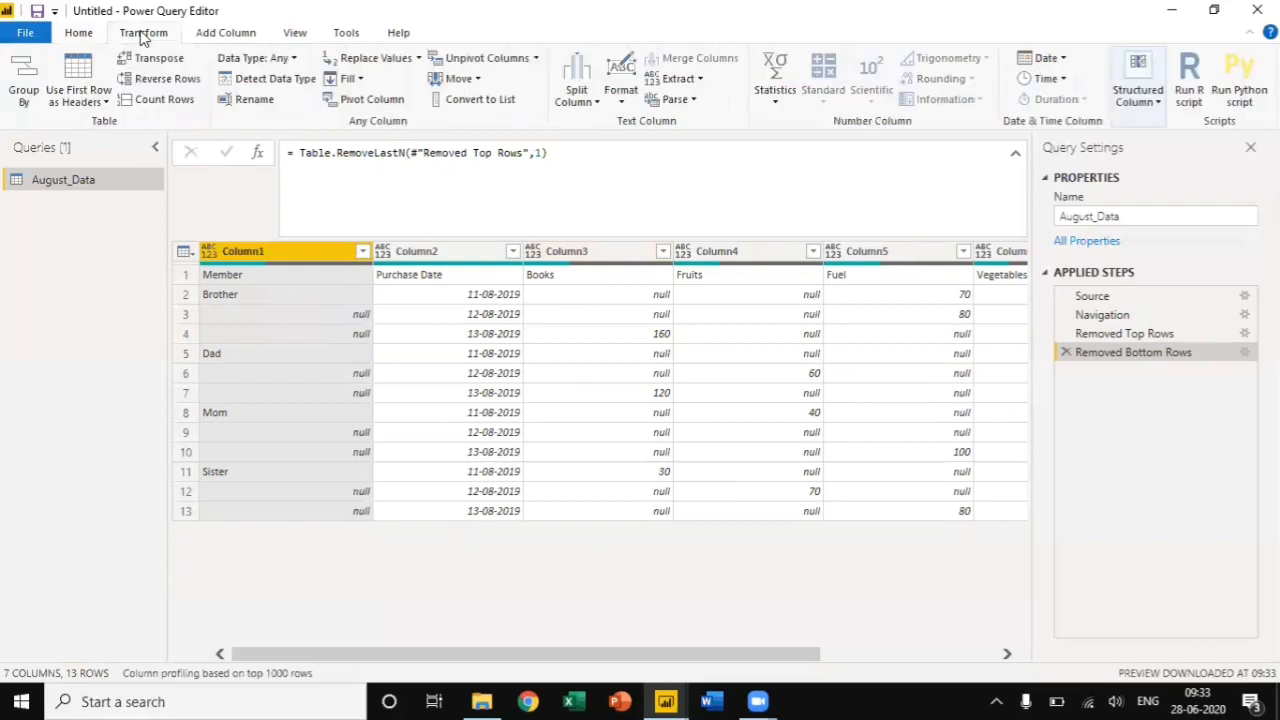
{"action": "left_click", "coordinate": [78, 66]}
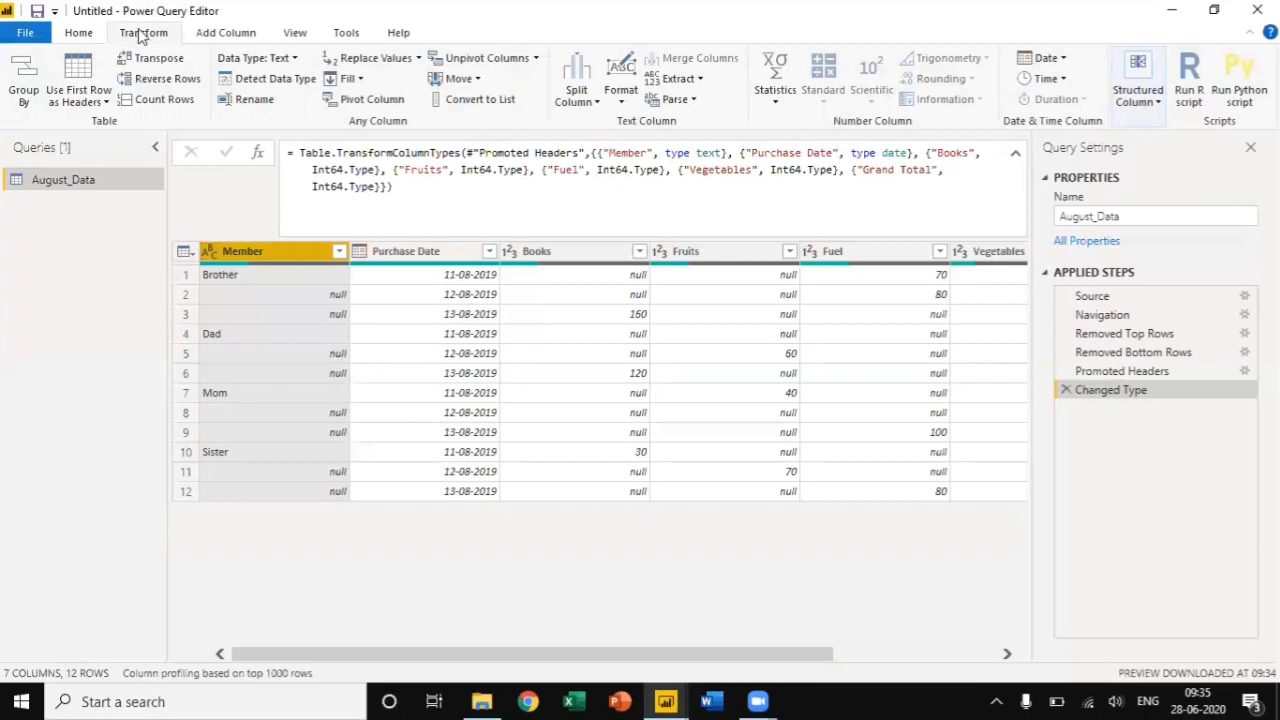
{"action": "left_click", "coordinate": [361, 80]}
{"action": "left_click", "coordinate": [328, 101]}
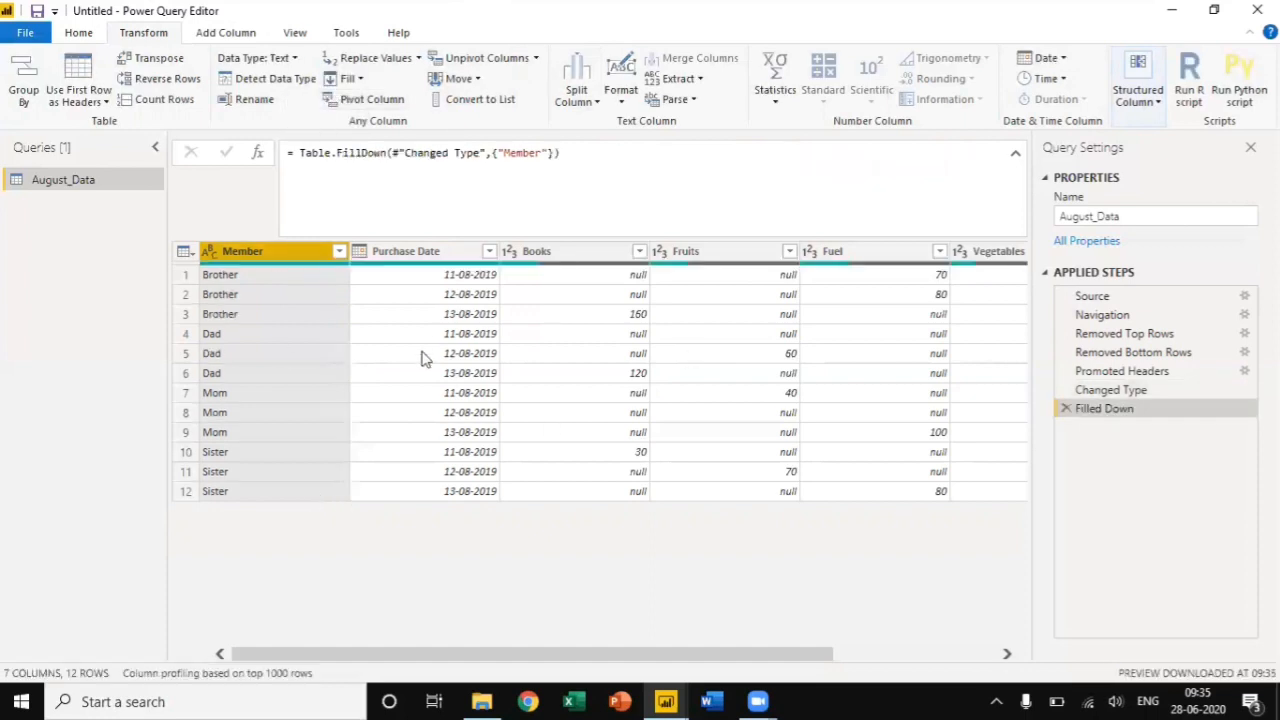
Remove the Grand Total column from the table.
{"action": "left_click", "coordinate": [898, 654]}
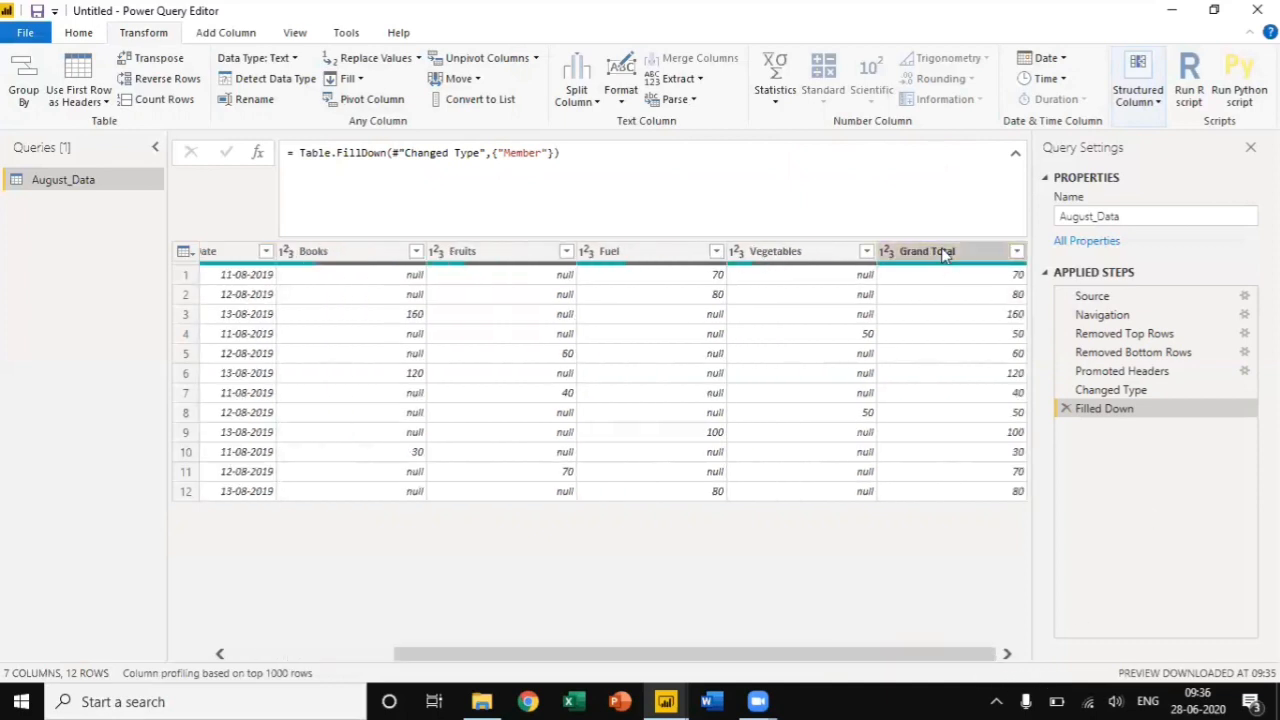
{"action": "right_click", "coordinate": [945, 255]}
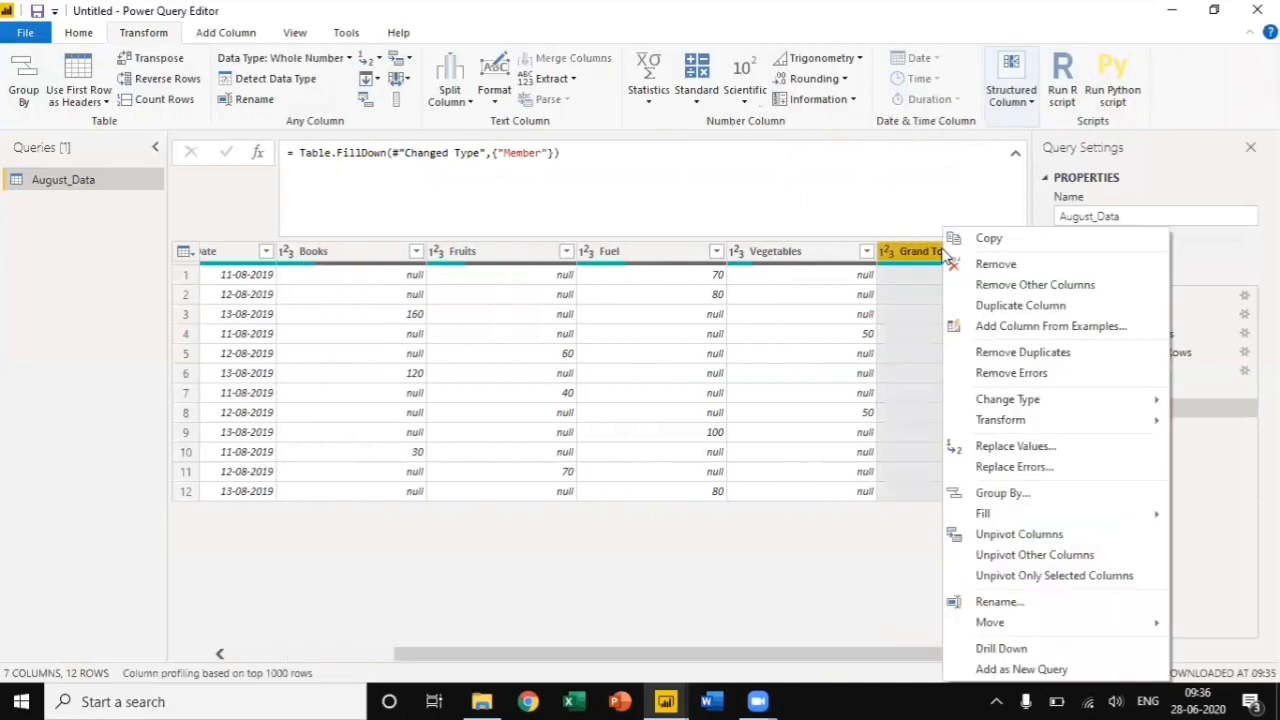
{"action": "left_click", "coordinate": [1009, 266]}
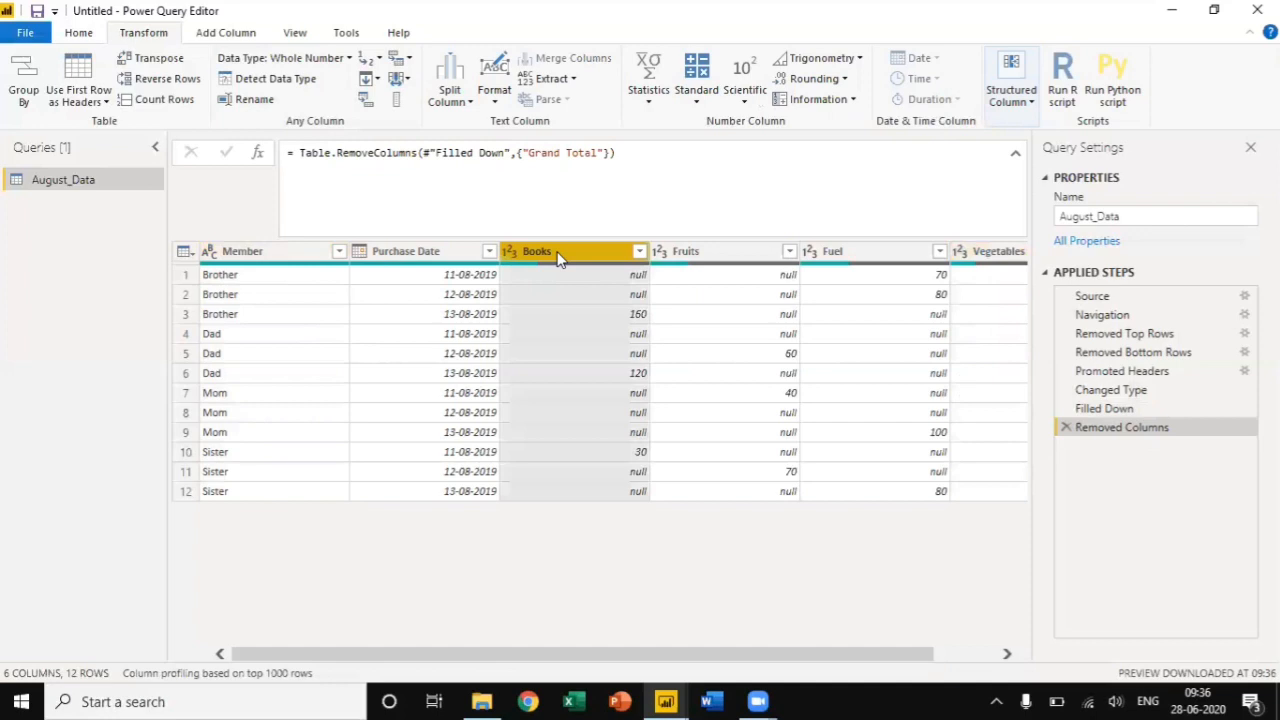
Unpivot the Books, Fruits, Fuel and Vegetables columns.
{"action": "left_click_drag", "start_coordinate": [558, 258], "coordinate": [650, 221]}
{"action": "left_click", "coordinate": [990, 254], "text": "shift"}
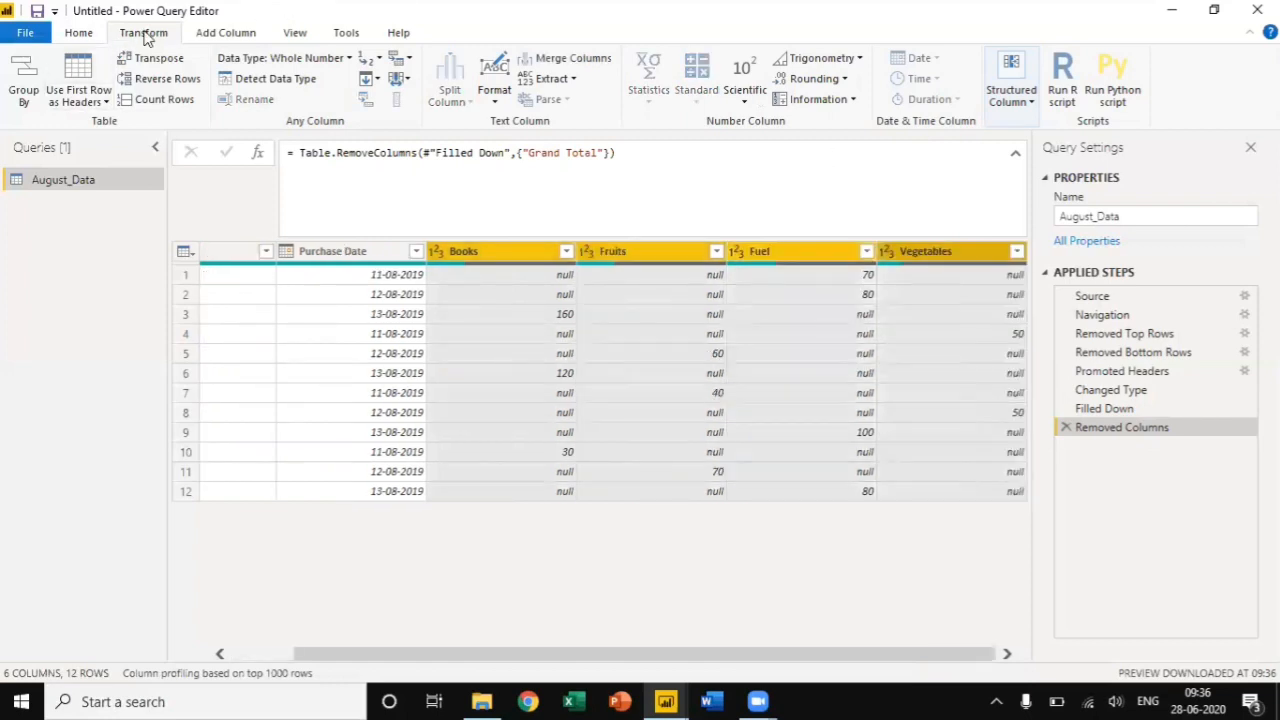
{"action": "left_click", "coordinate": [408, 63]}
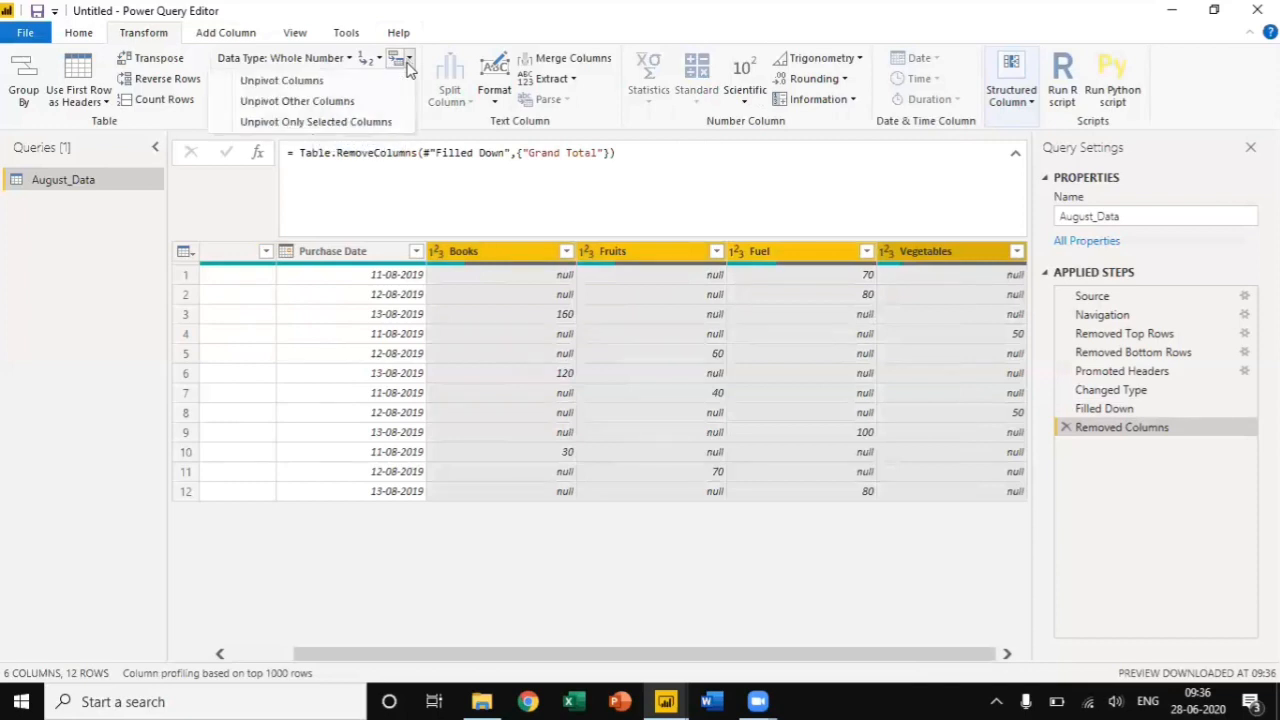
{"action": "left_click", "coordinate": [300, 81]}
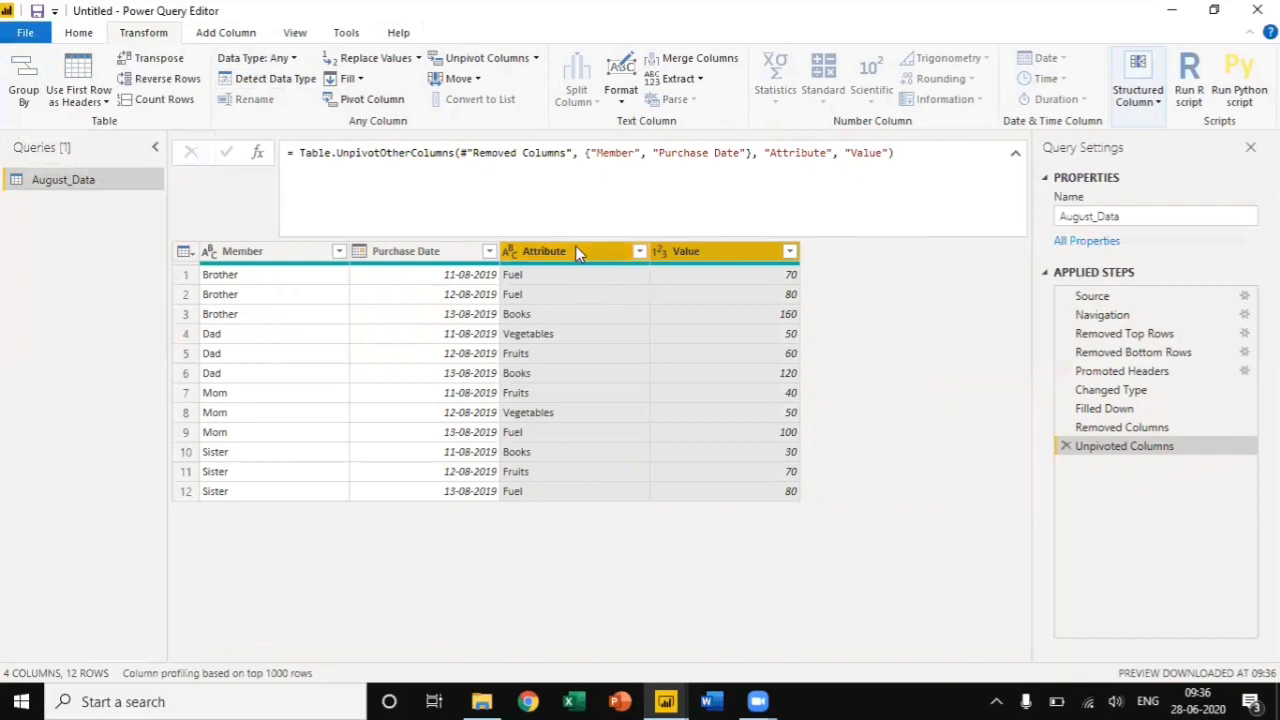
Rename the Attribute column to Products and the Value column to Amount.
{"action": "left_click", "coordinate": [576, 251]}
{"action": "double_click", "coordinate": [576, 251]}
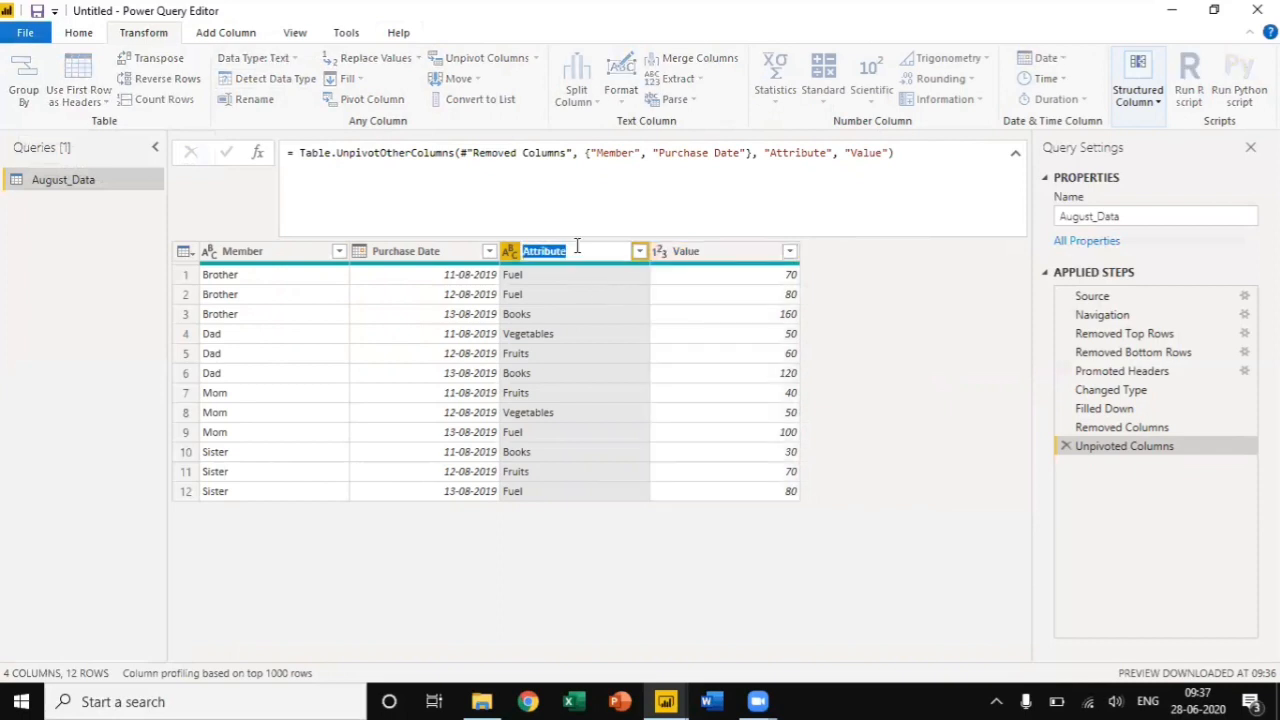
{"action": "type", "text": "Products"}
{"action": "key", "text": "Return"}
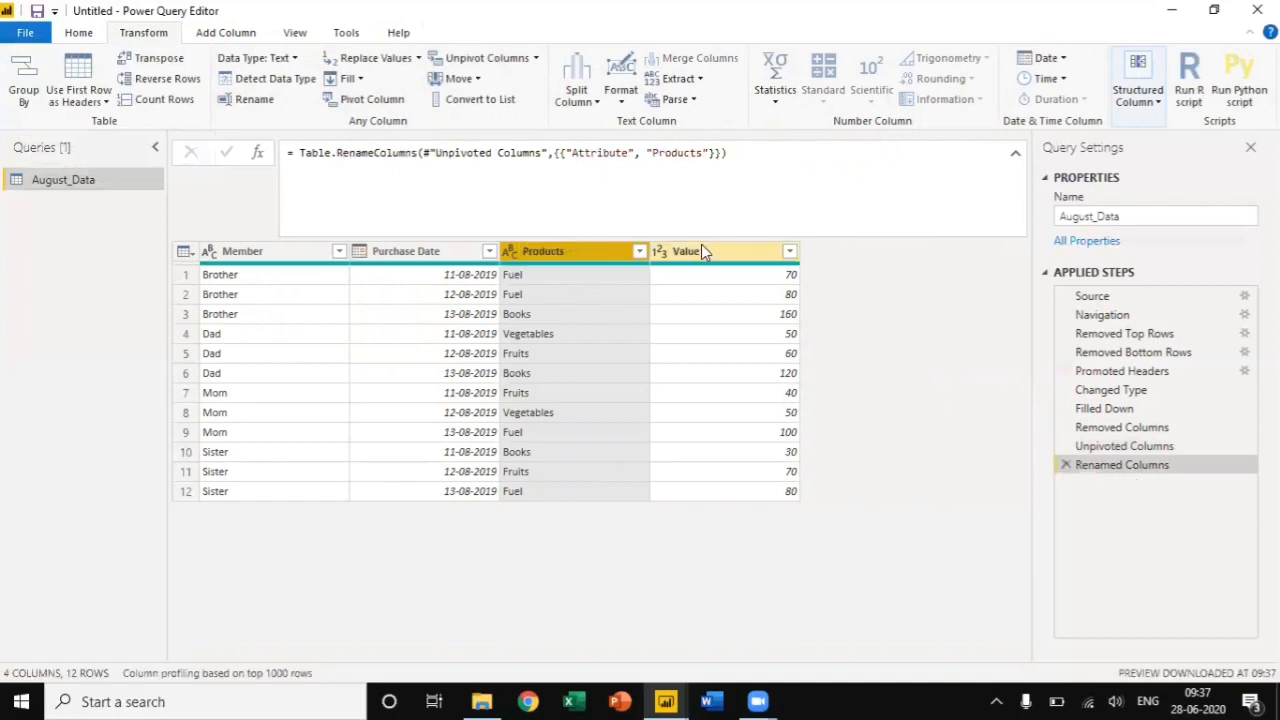
{"action": "left_click", "coordinate": [701, 251]}
{"action": "double_click", "coordinate": [701, 251]}
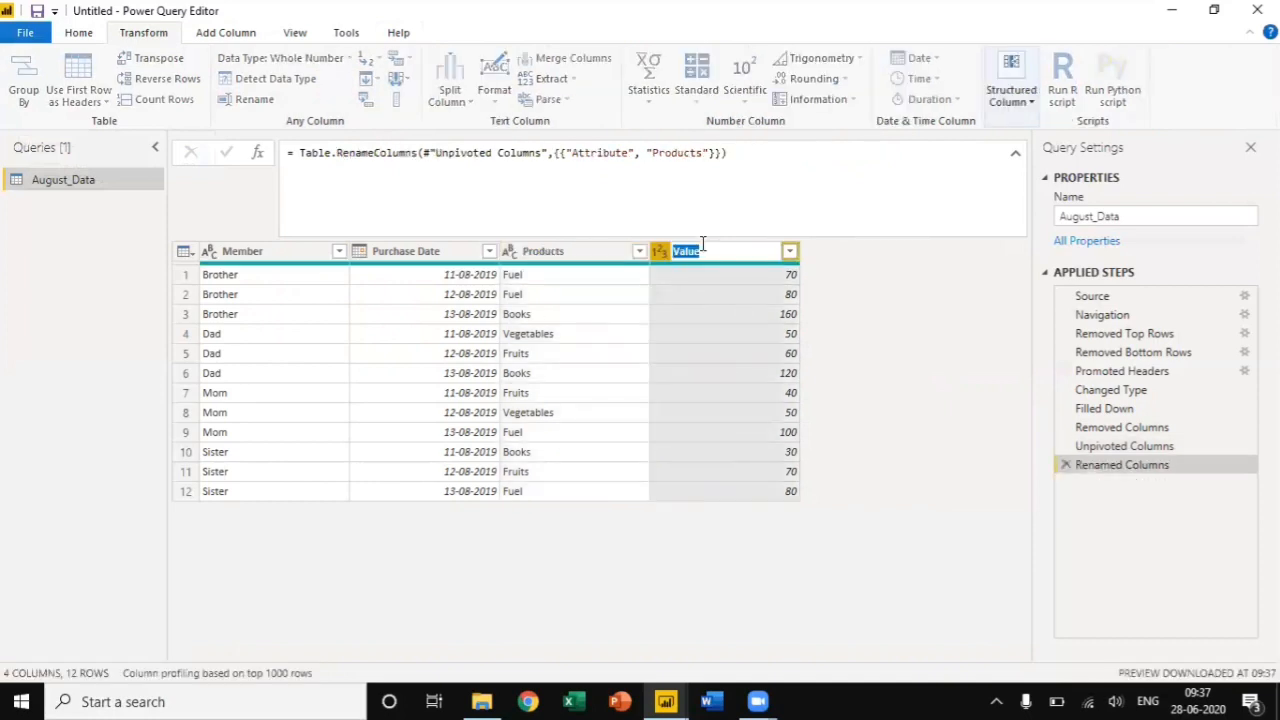
{"action": "type", "text": "Amount"}
{"action": "key", "text": "Return"}
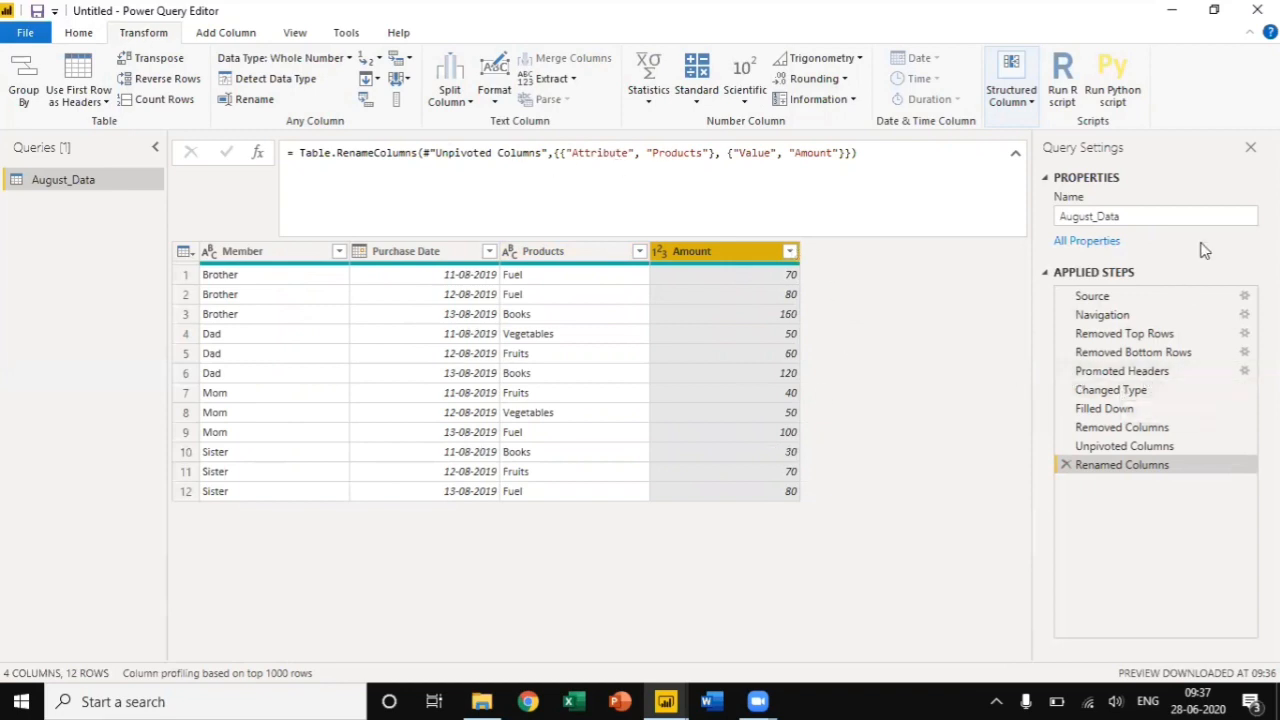
Review the query's earlier applied steps, return to the last one, and close the editor with all changes applied.
{"action": "left_click", "coordinate": [1117, 449]}
{"action": "left_click", "coordinate": [1128, 427]}
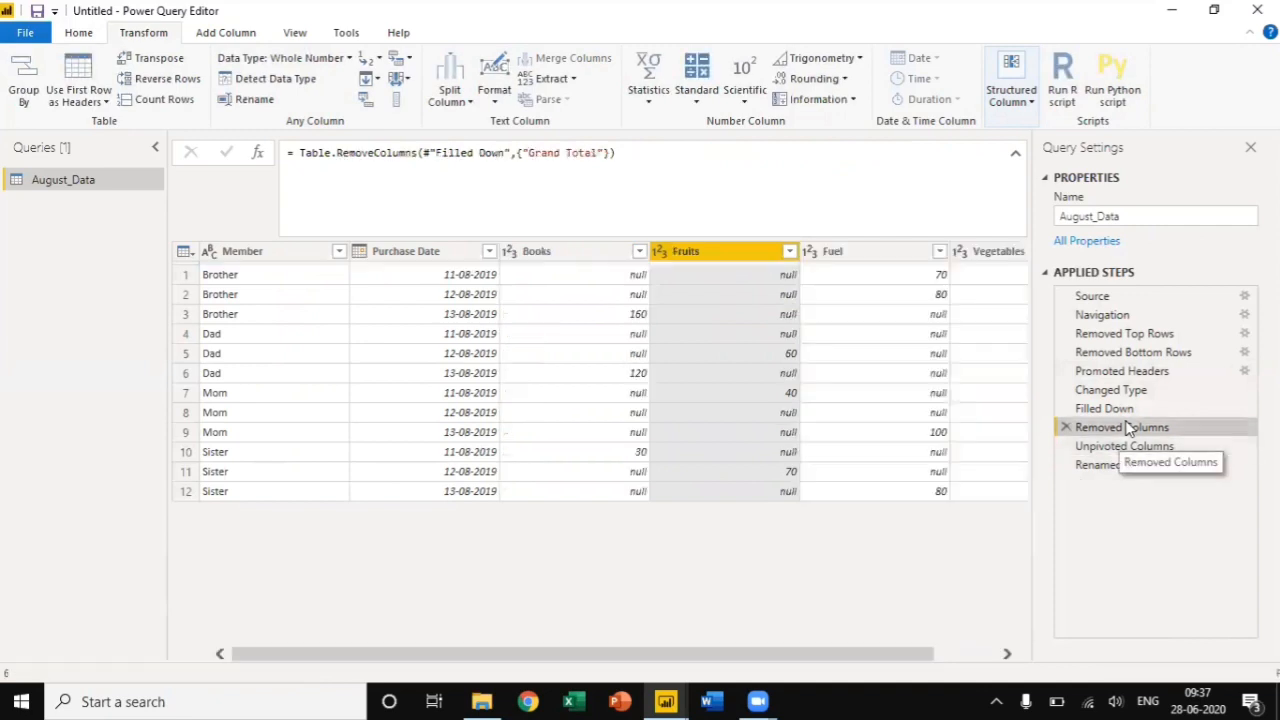
{"action": "left_click", "coordinate": [1122, 410]}
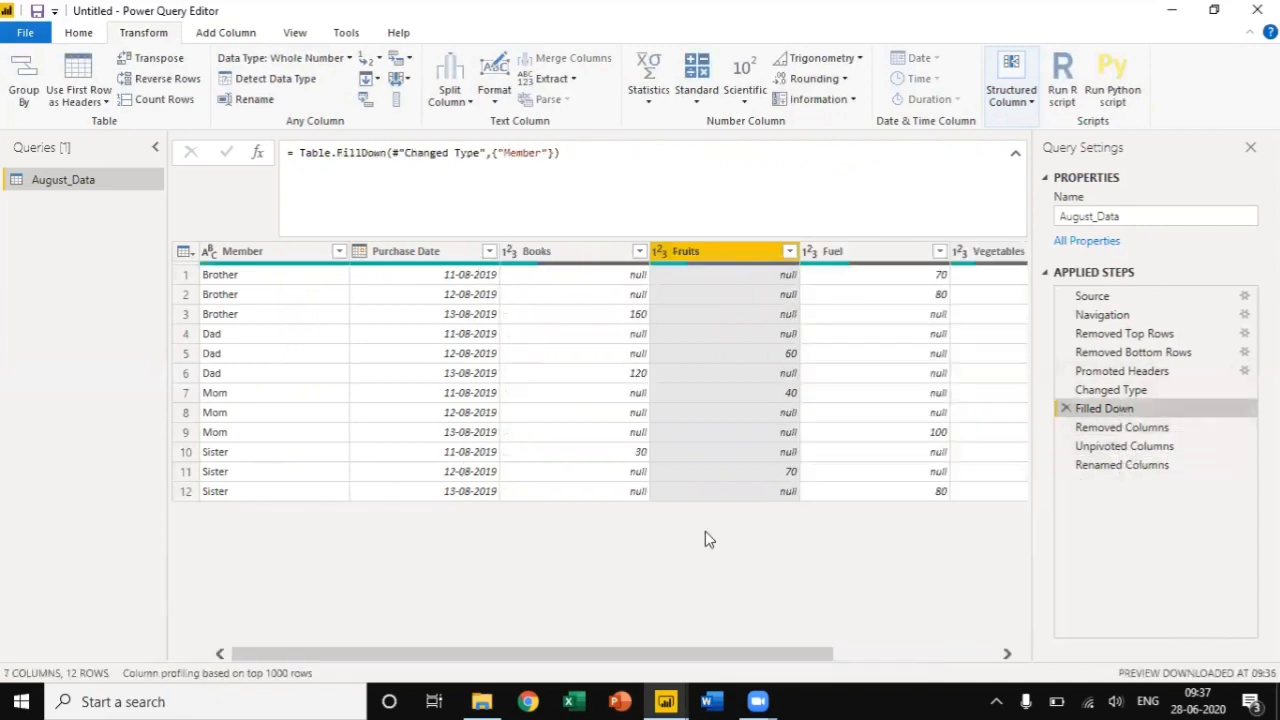
{"action": "left_click", "coordinate": [1145, 470]}
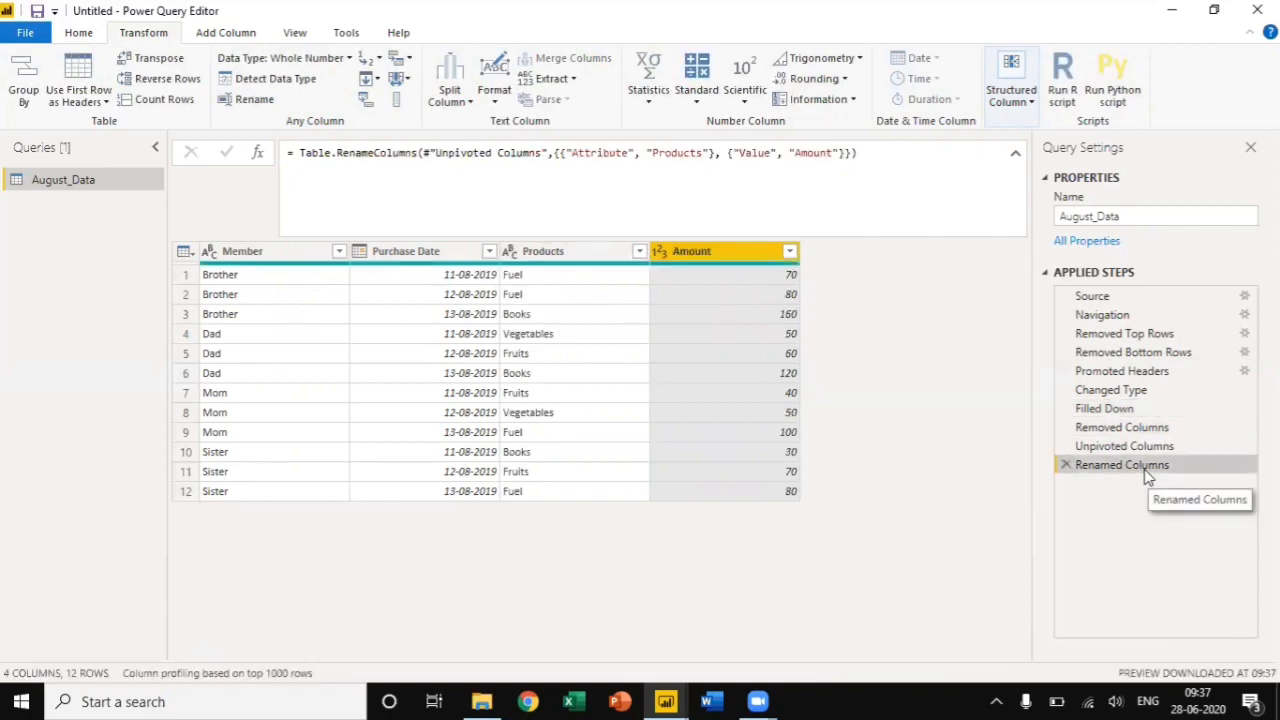
{"action": "left_click", "coordinate": [70, 33]}
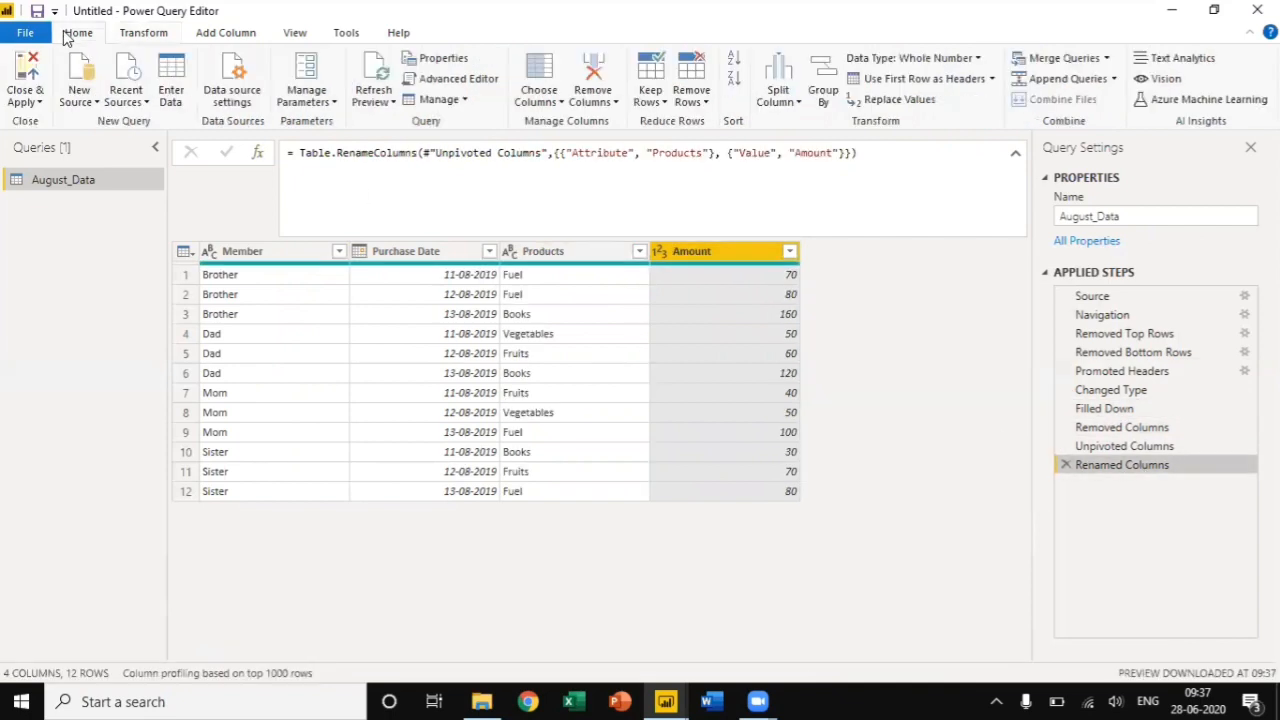
{"action": "left_click", "coordinate": [13, 64]}
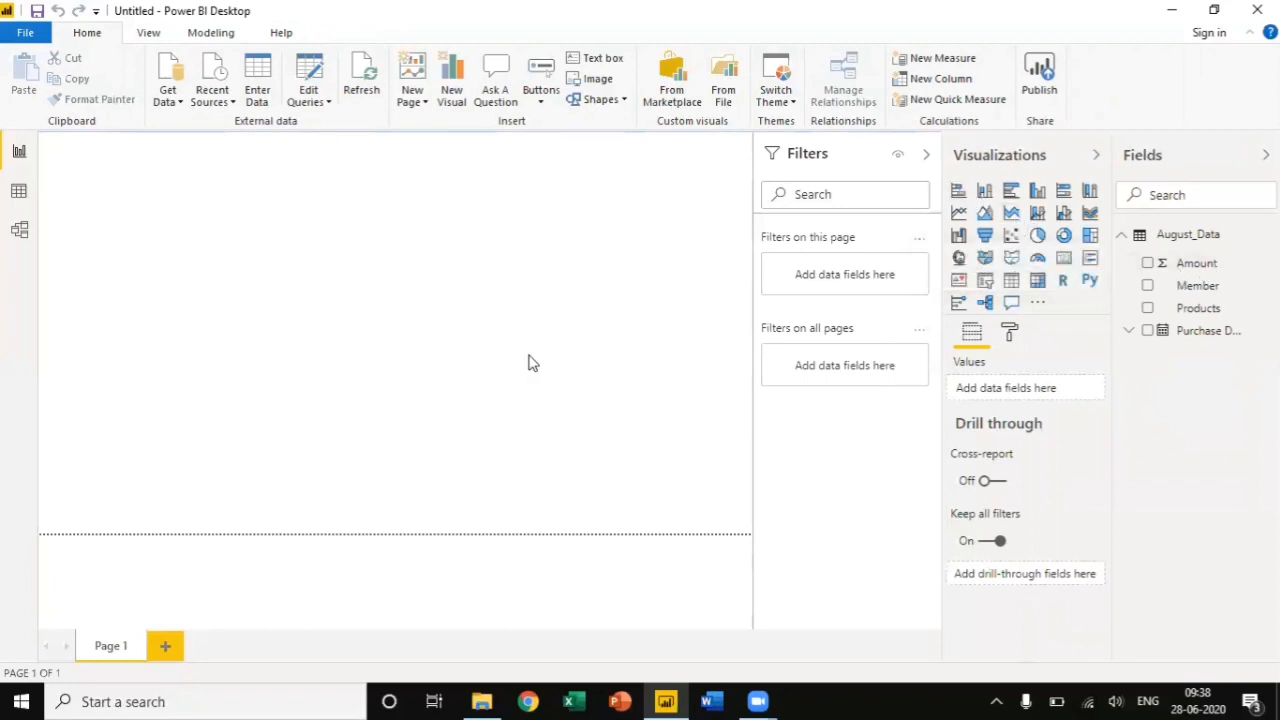
Add a stacked bar chart of Amount by Member to the report page and enlarge it.
{"action": "left_click", "coordinate": [958, 191]}
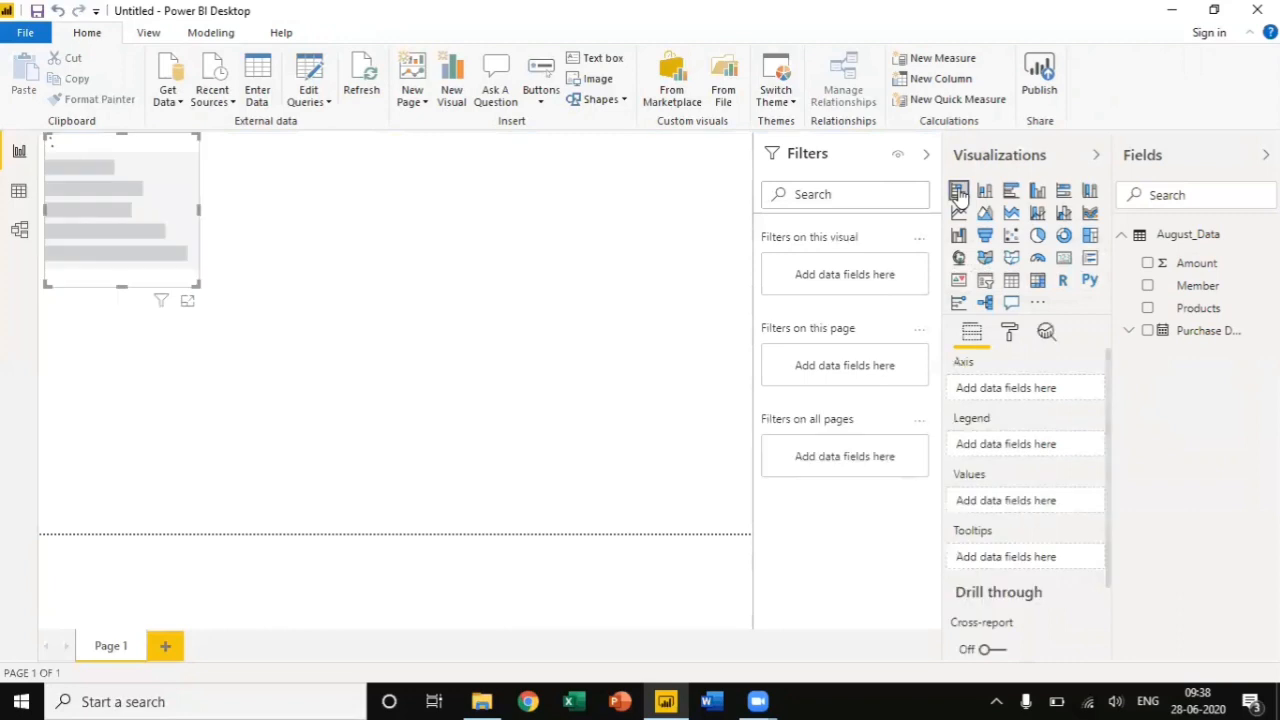
{"action": "left_click", "coordinate": [1148, 287]}
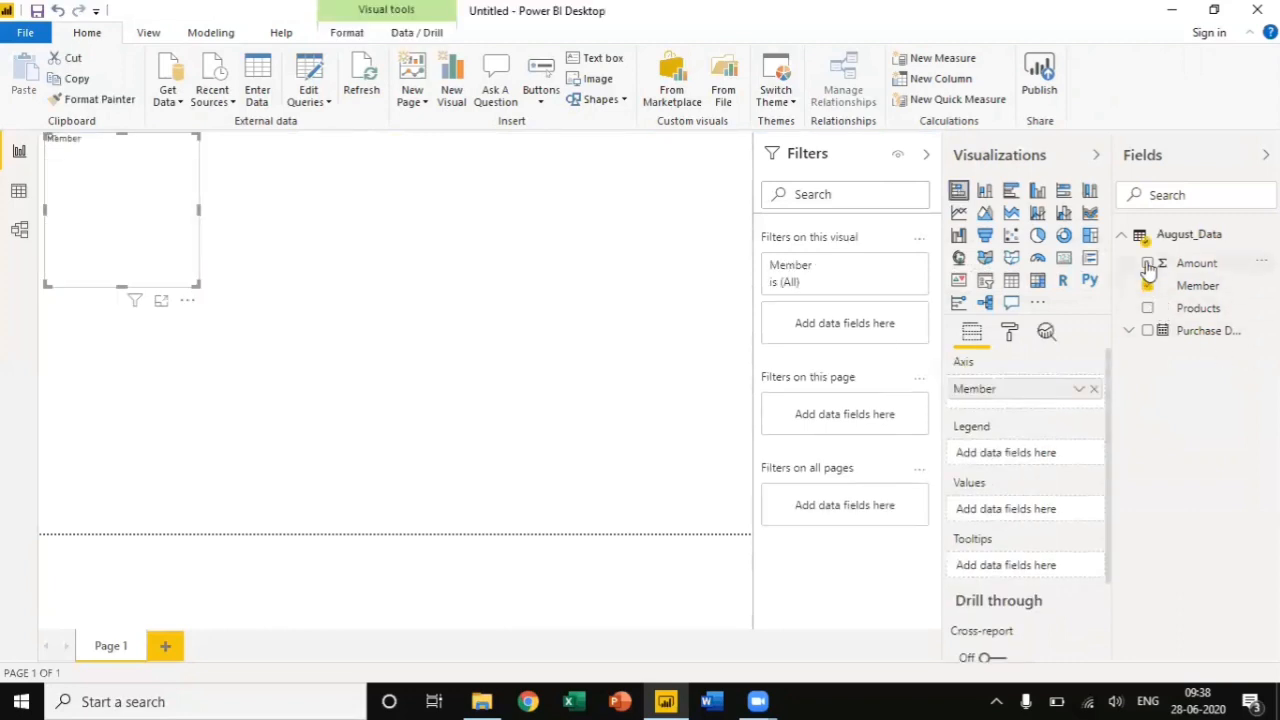
{"action": "left_click", "coordinate": [1148, 264]}
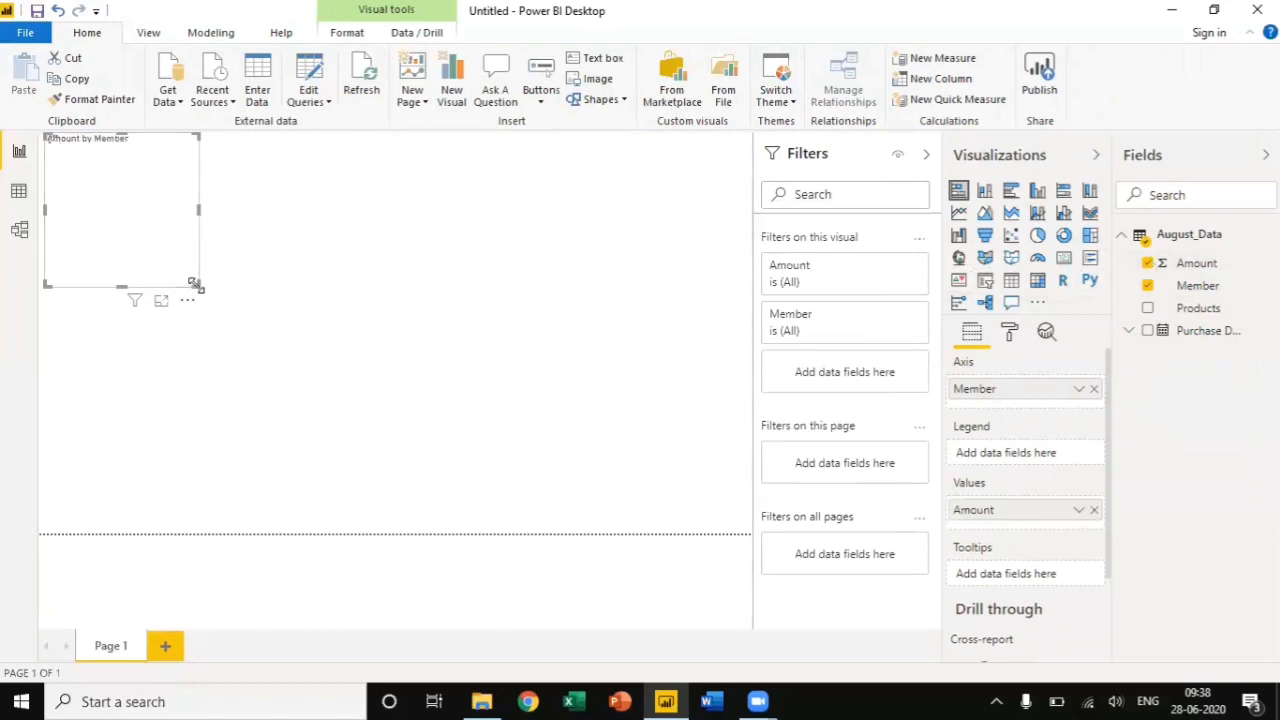
{"action": "left_click_drag", "start_coordinate": [196, 286], "coordinate": [310, 313]}
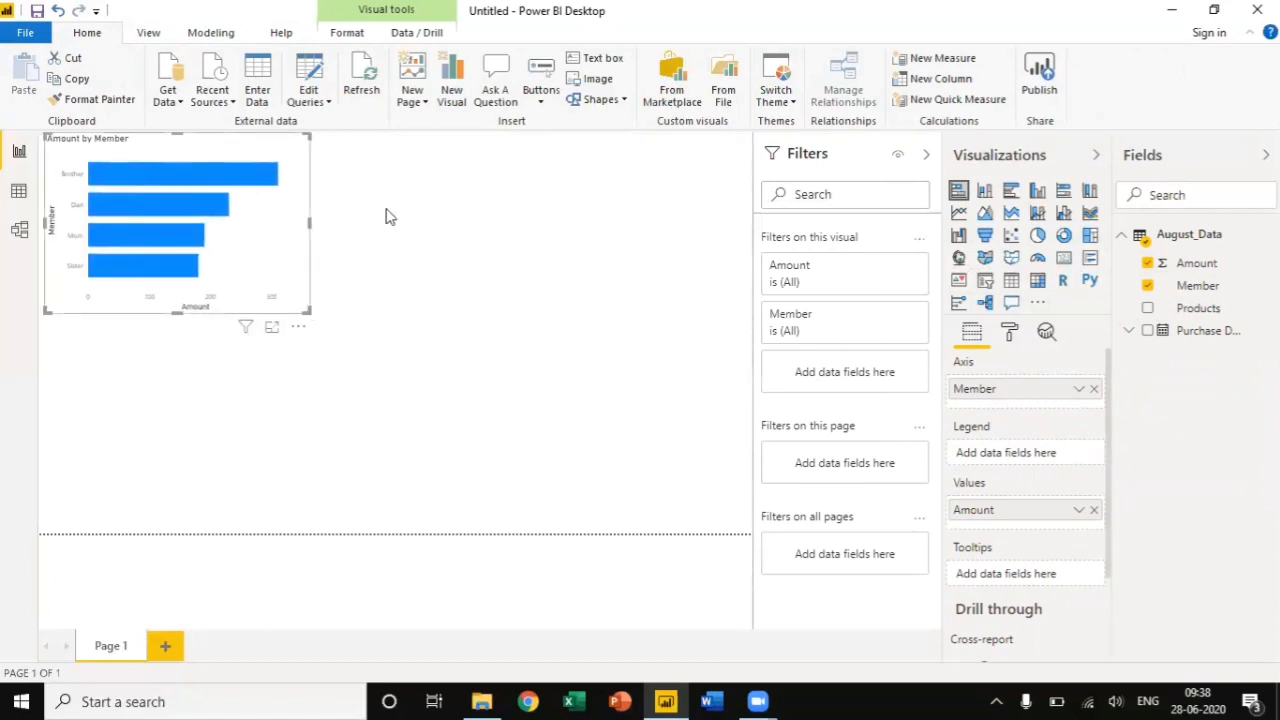
{"action": "left_click", "coordinate": [350, 147]}
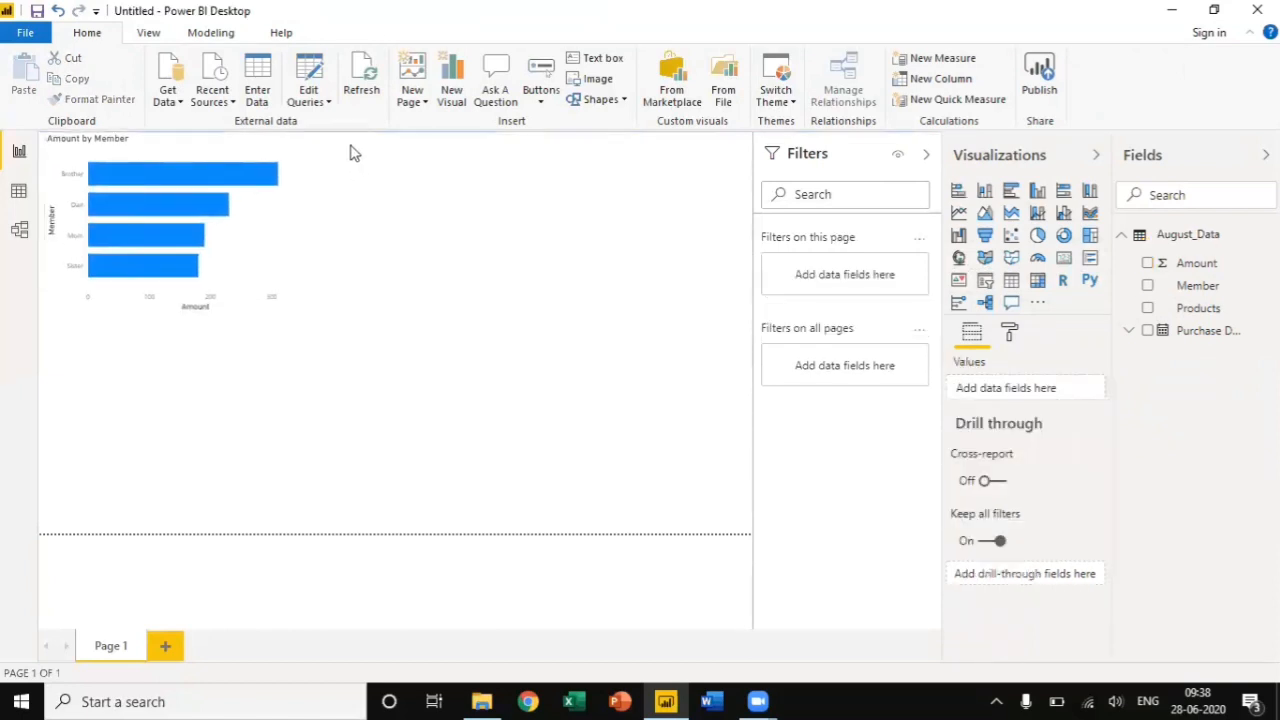
Add a pie chart of Amount with Products as the legend.
{"action": "left_click", "coordinate": [1038, 235]}
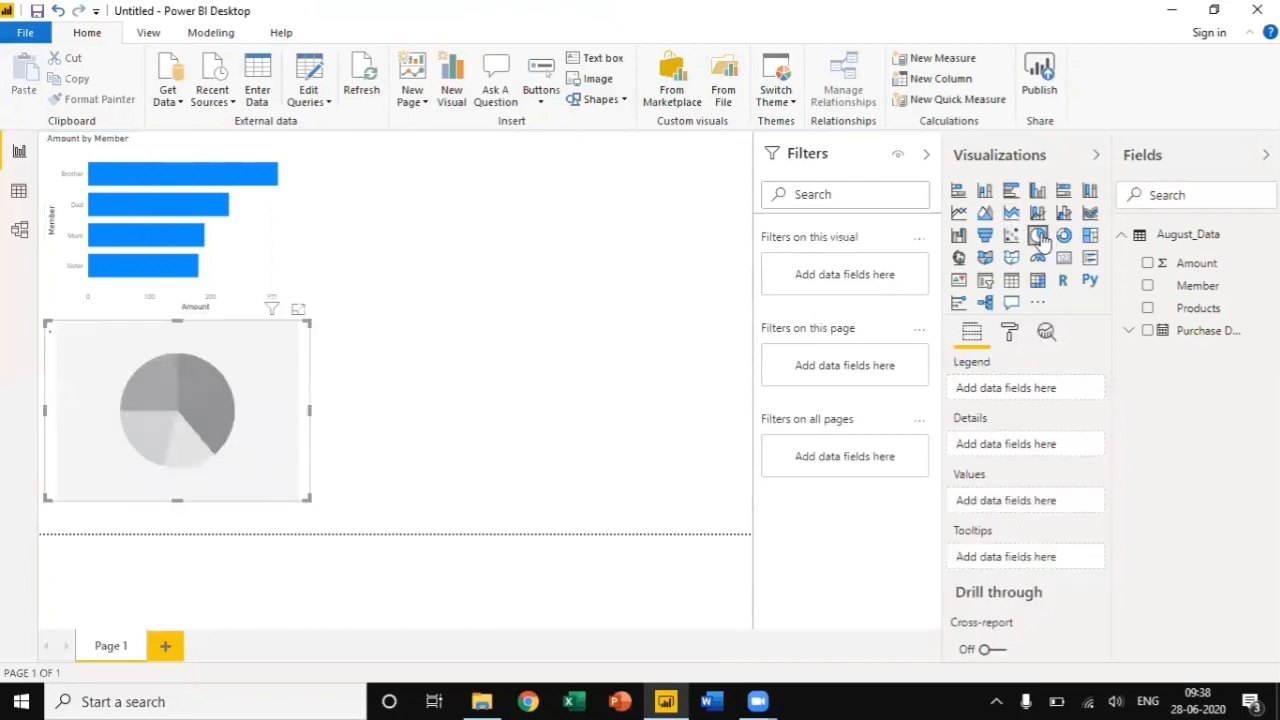
{"action": "left_click", "coordinate": [1148, 309]}
{"action": "left_click", "coordinate": [1148, 264]}
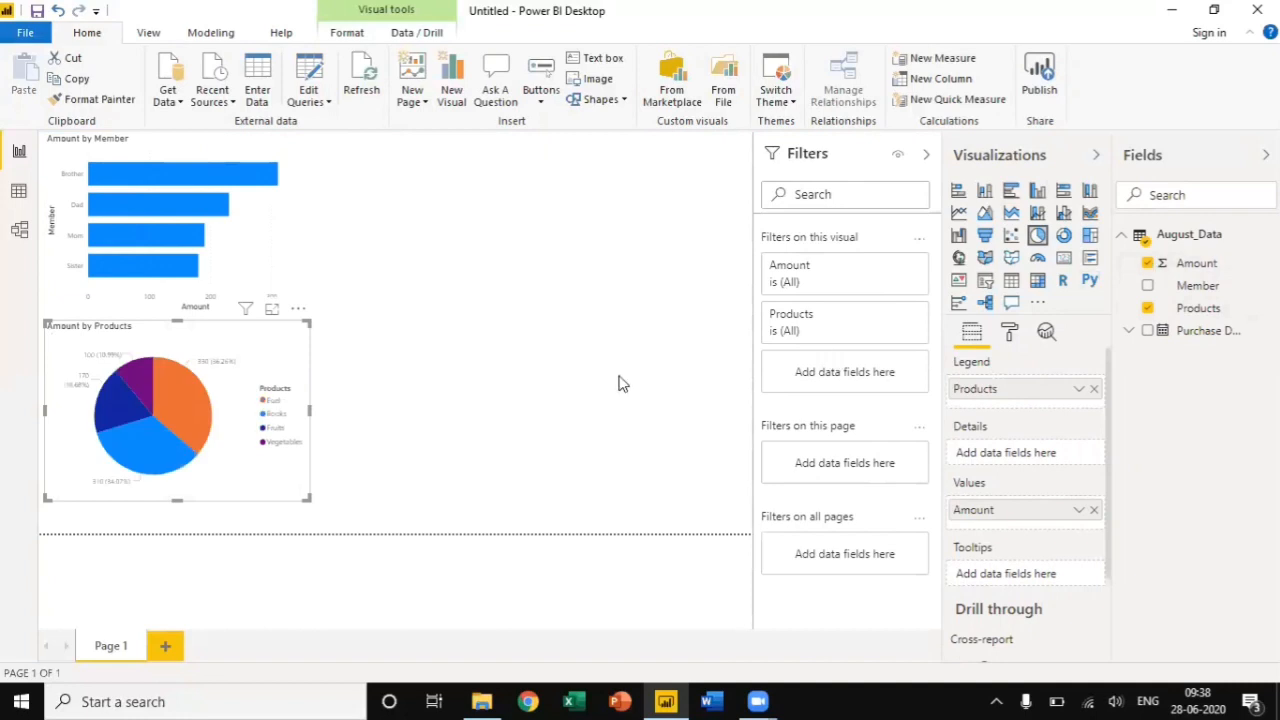
{"action": "left_click", "coordinate": [462, 209]}
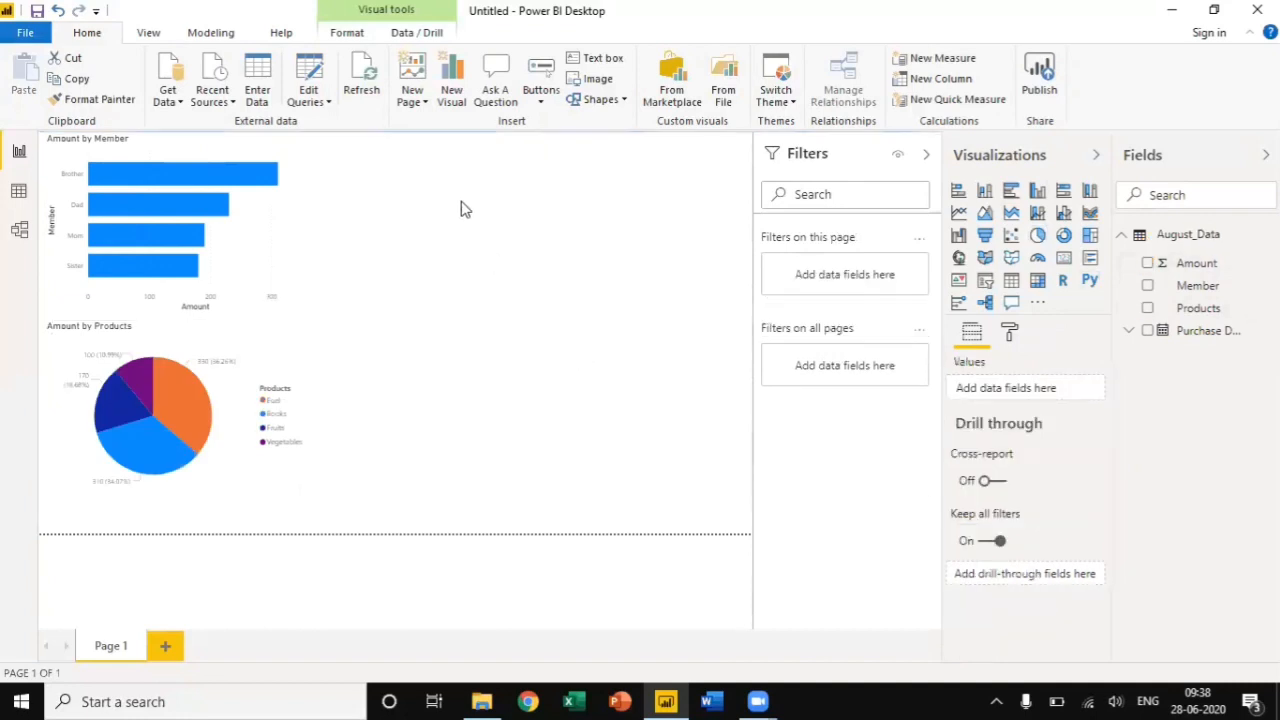
Add an area chart of Amount by Purchase Date, keeping only the Day level on the axis.
{"action": "left_click", "coordinate": [985, 213]}
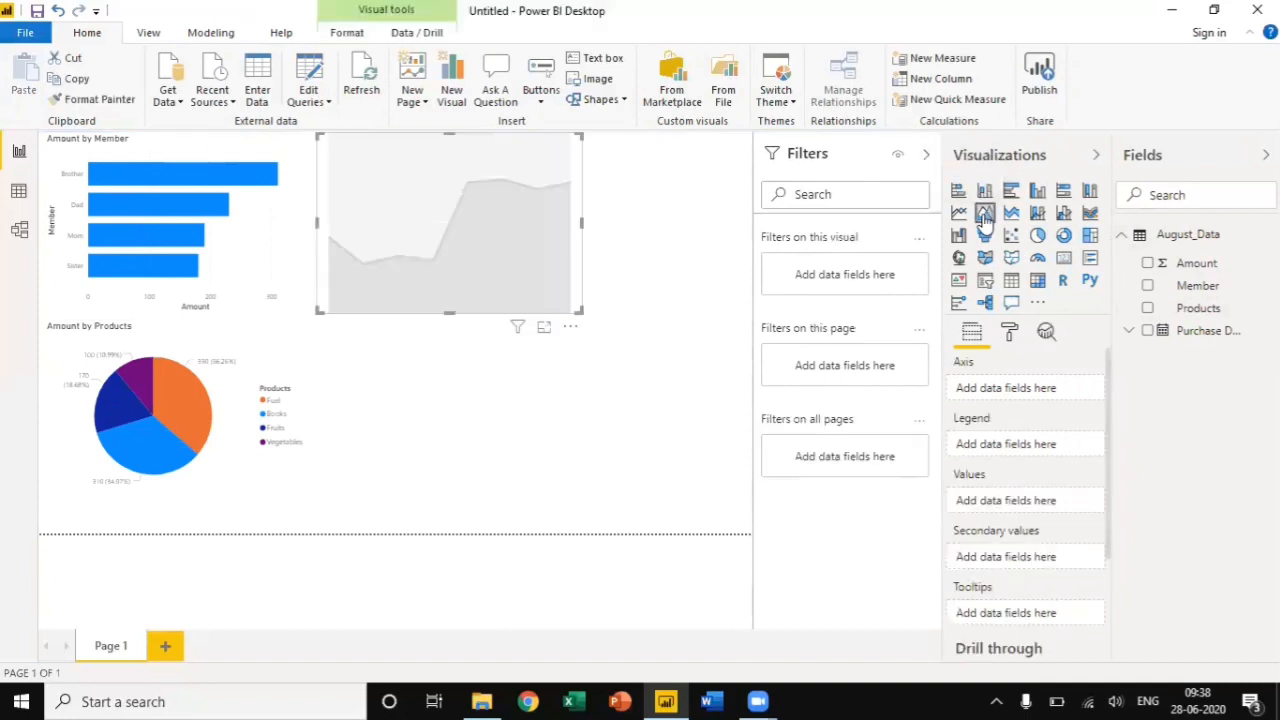
{"action": "left_click", "coordinate": [1147, 264]}
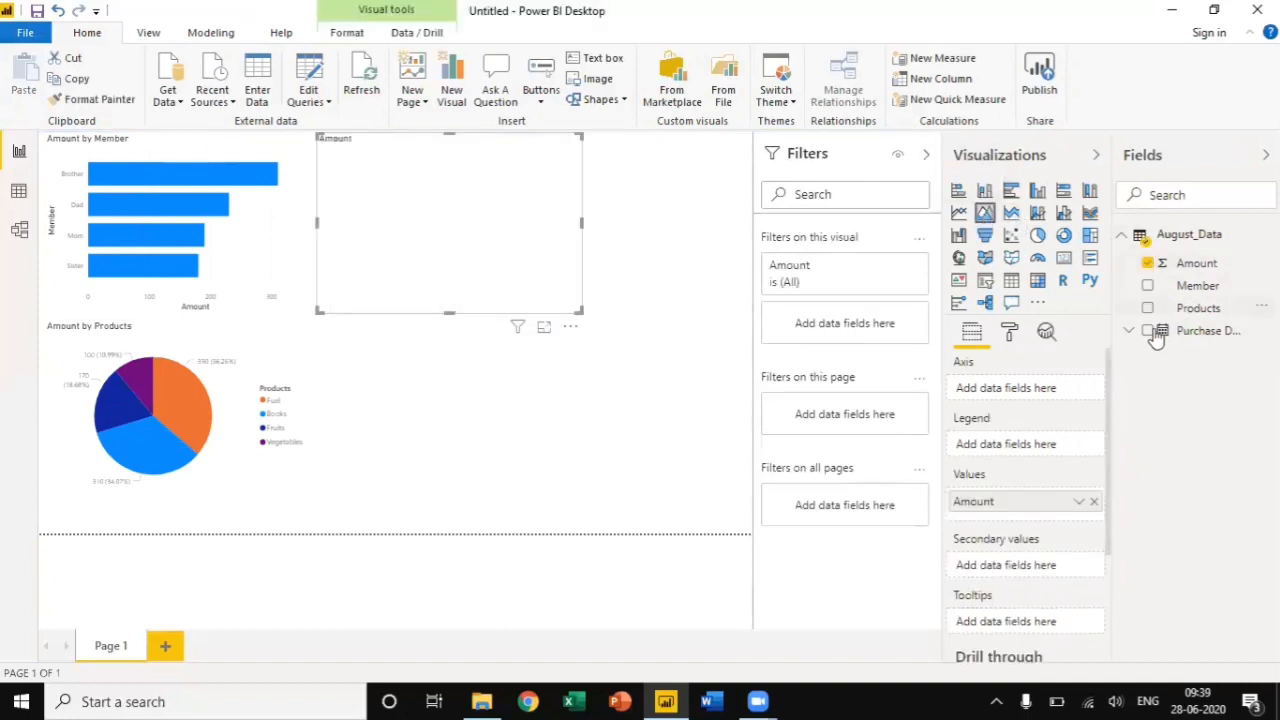
{"action": "left_click", "coordinate": [1148, 332]}
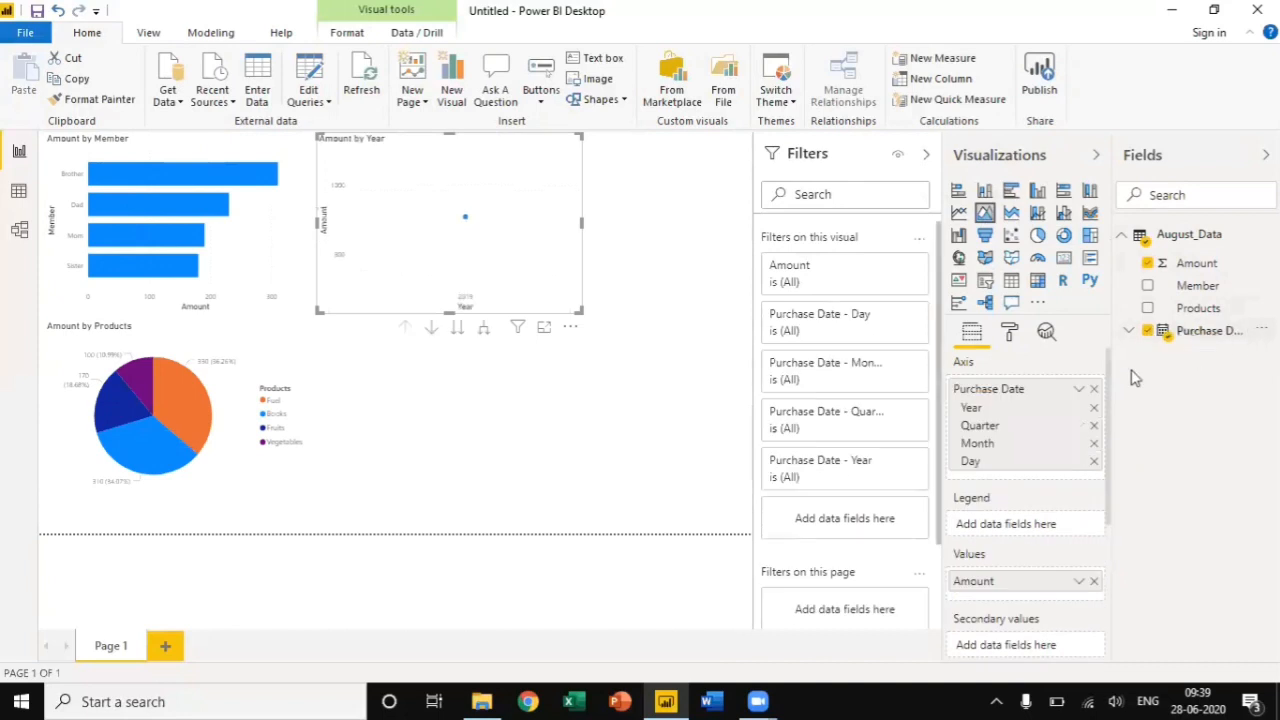
{"action": "left_click", "coordinate": [1094, 408]}
{"action": "left_click", "coordinate": [1094, 408]}
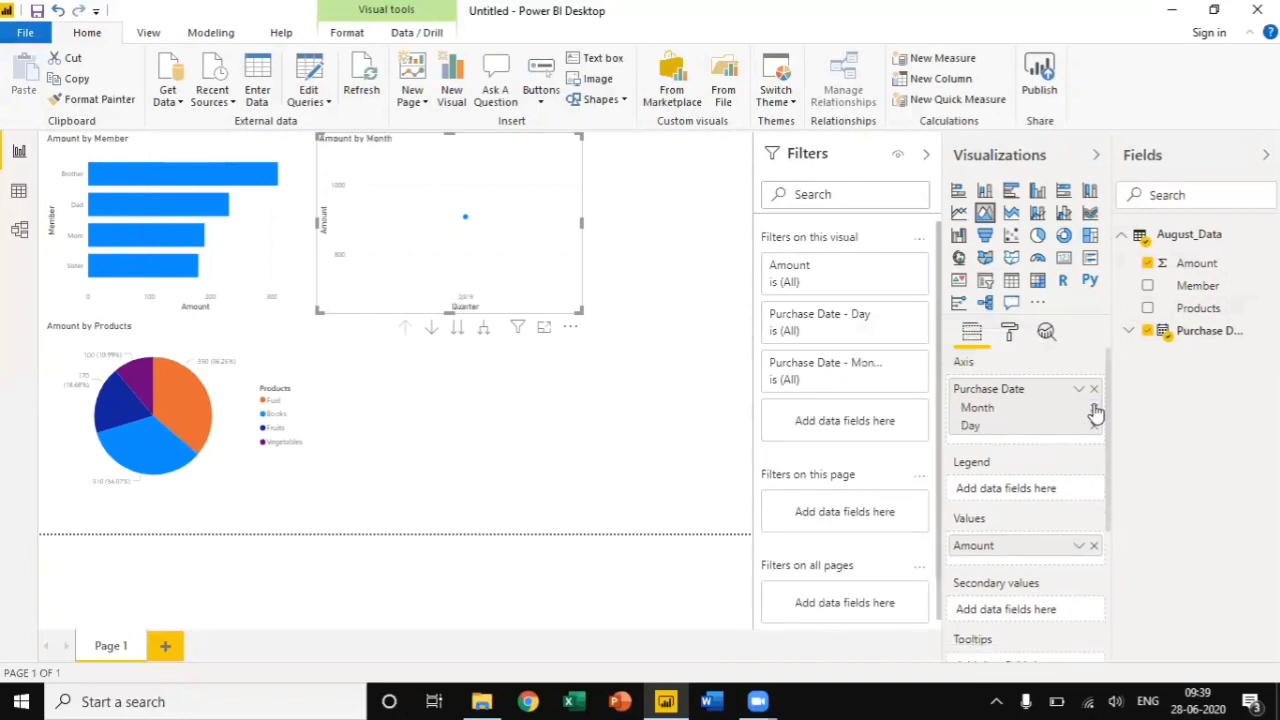
{"action": "left_click", "coordinate": [1094, 408]}
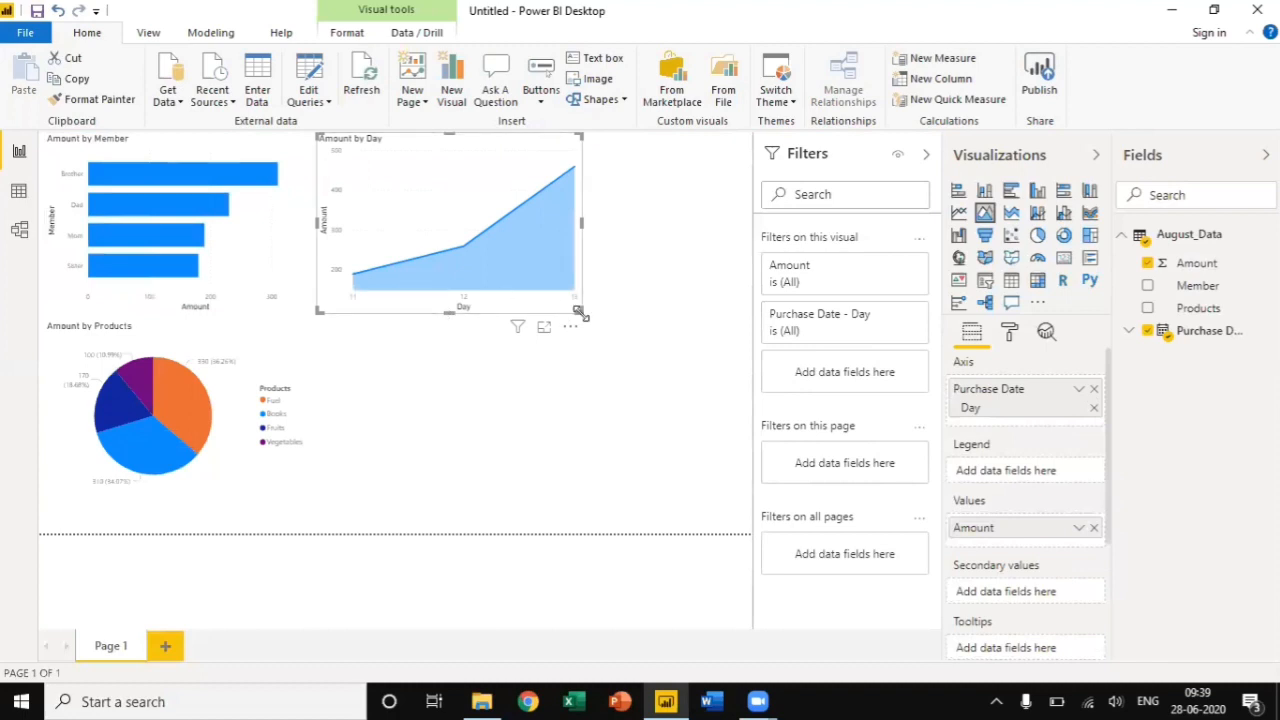
Arrange the page with the pie chart beside the bar chart and the widened area chart beneath them.
{"action": "left_click_drag", "start_coordinate": [578, 312], "coordinate": [713, 315]}
{"action": "left_click", "coordinate": [491, 399]}
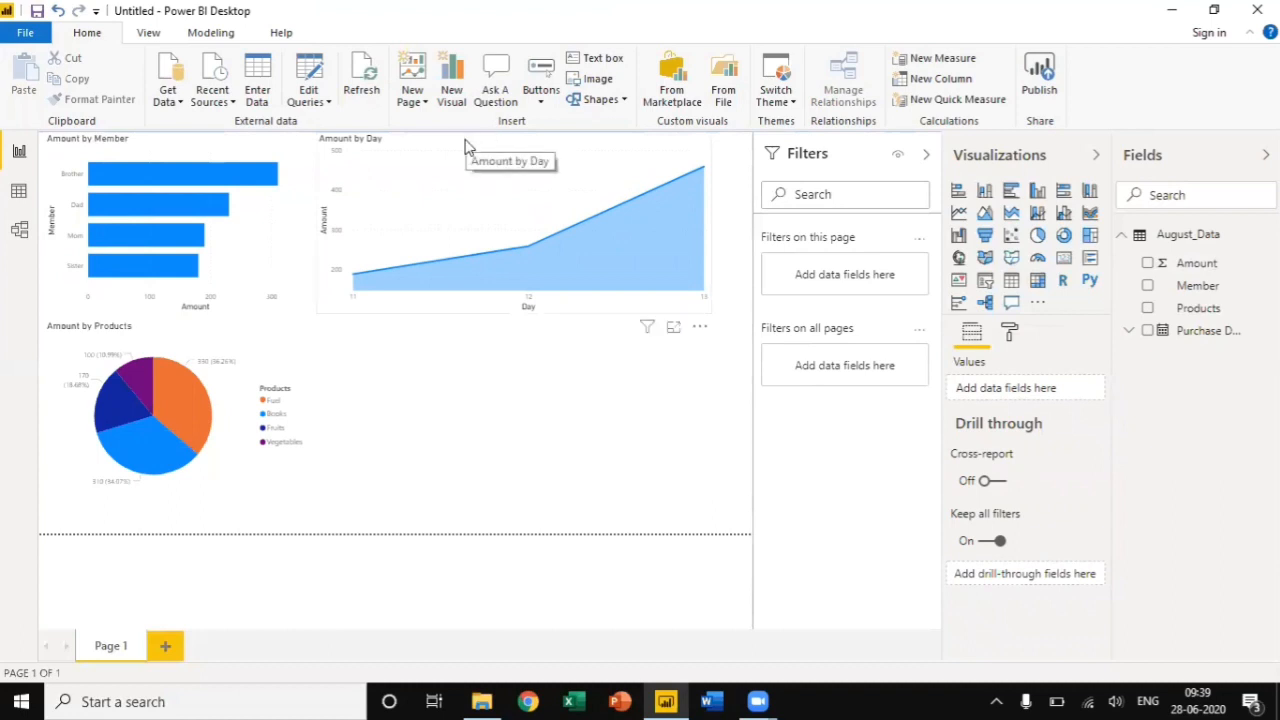
{"action": "left_click_drag", "start_coordinate": [465, 162], "coordinate": [500, 354]}
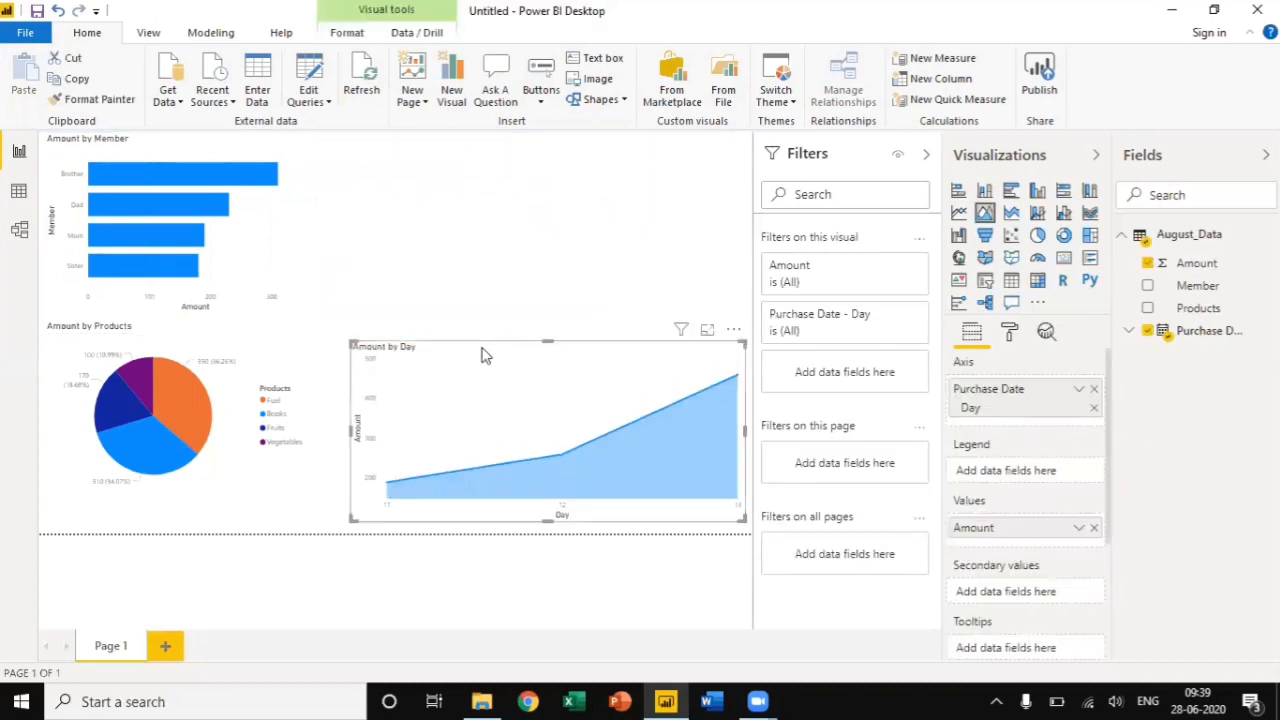
{"action": "left_click_drag", "start_coordinate": [260, 337], "coordinate": [545, 160]}
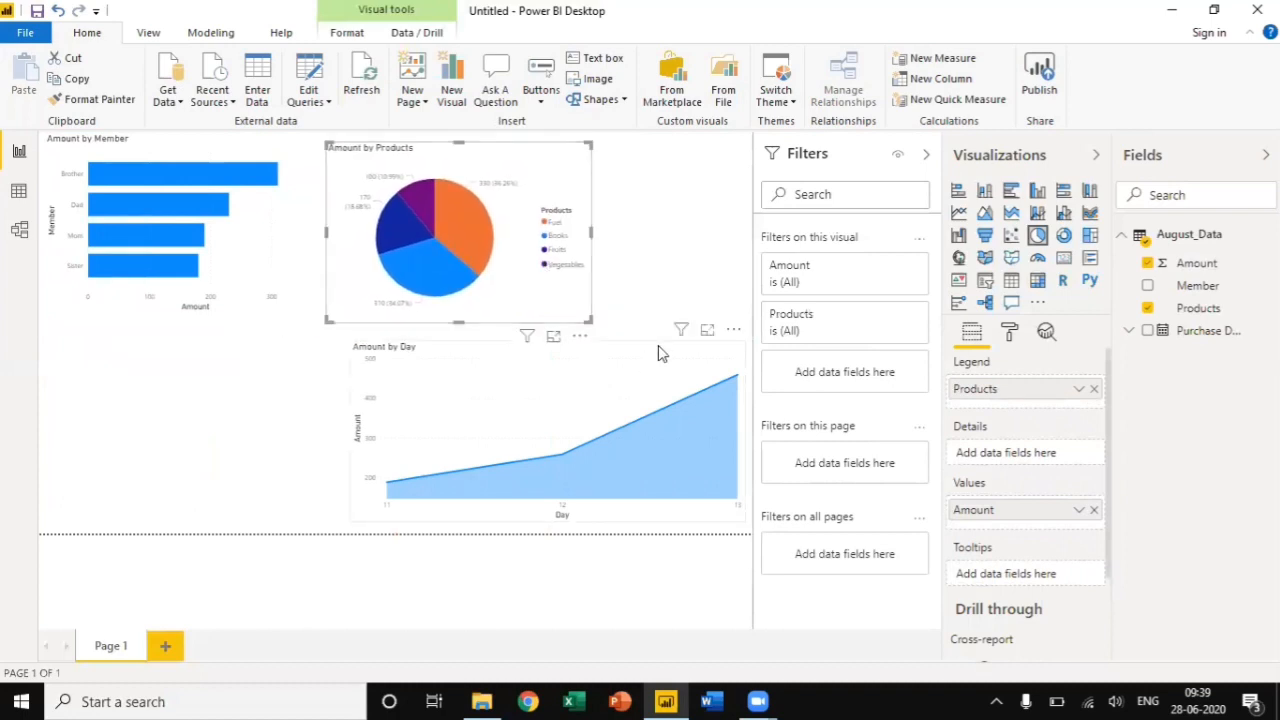
{"action": "left_click_drag", "start_coordinate": [658, 352], "coordinate": [366, 374]}
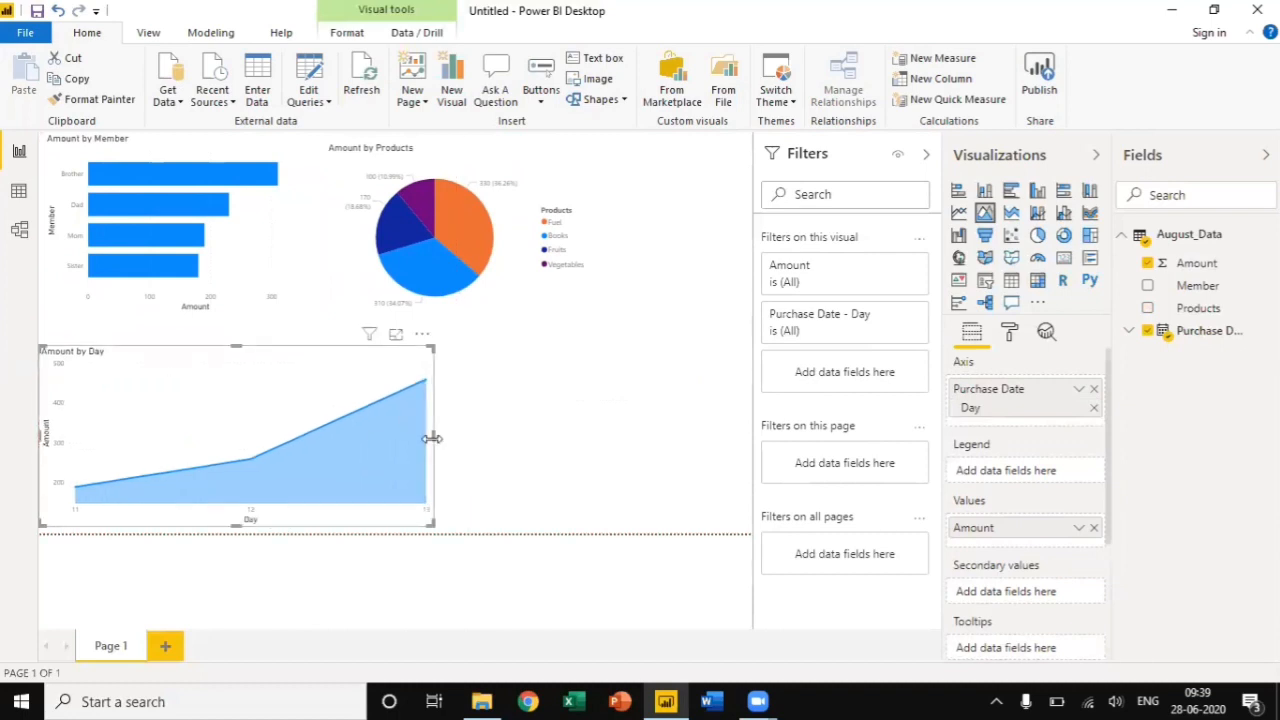
{"action": "left_click_drag", "start_coordinate": [432, 437], "coordinate": [618, 423]}
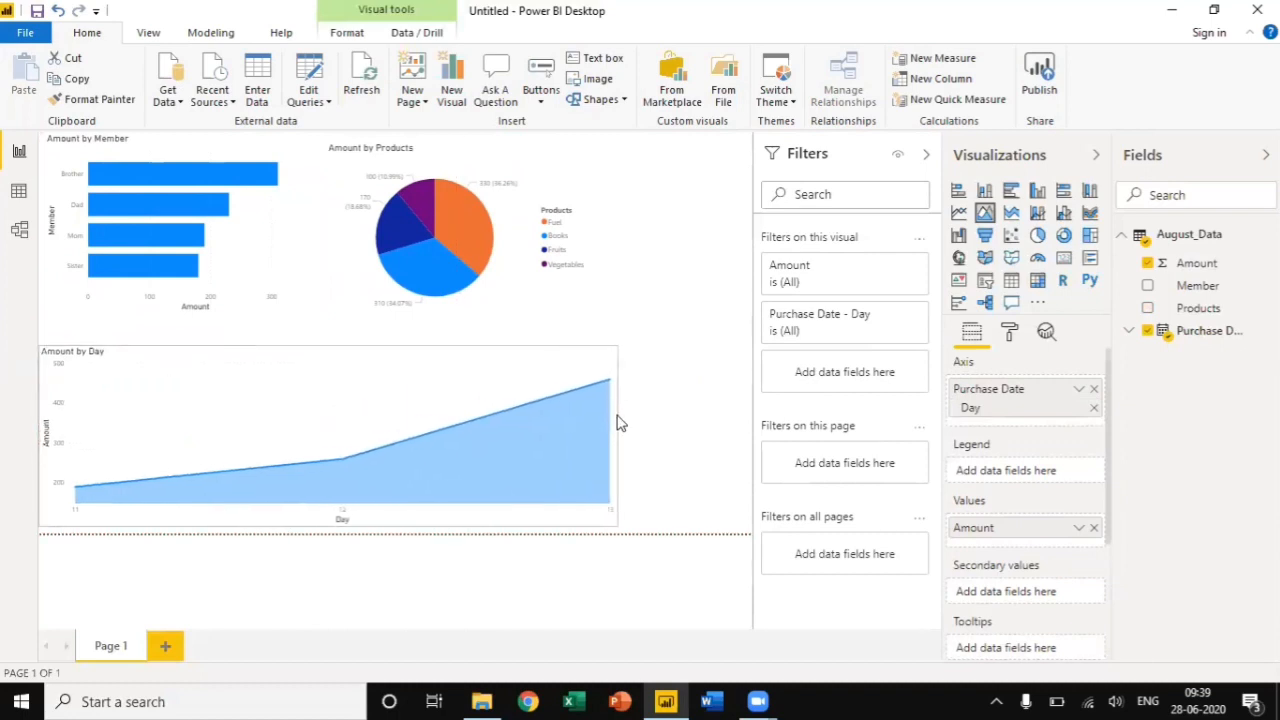
{"action": "left_click", "coordinate": [696, 275]}
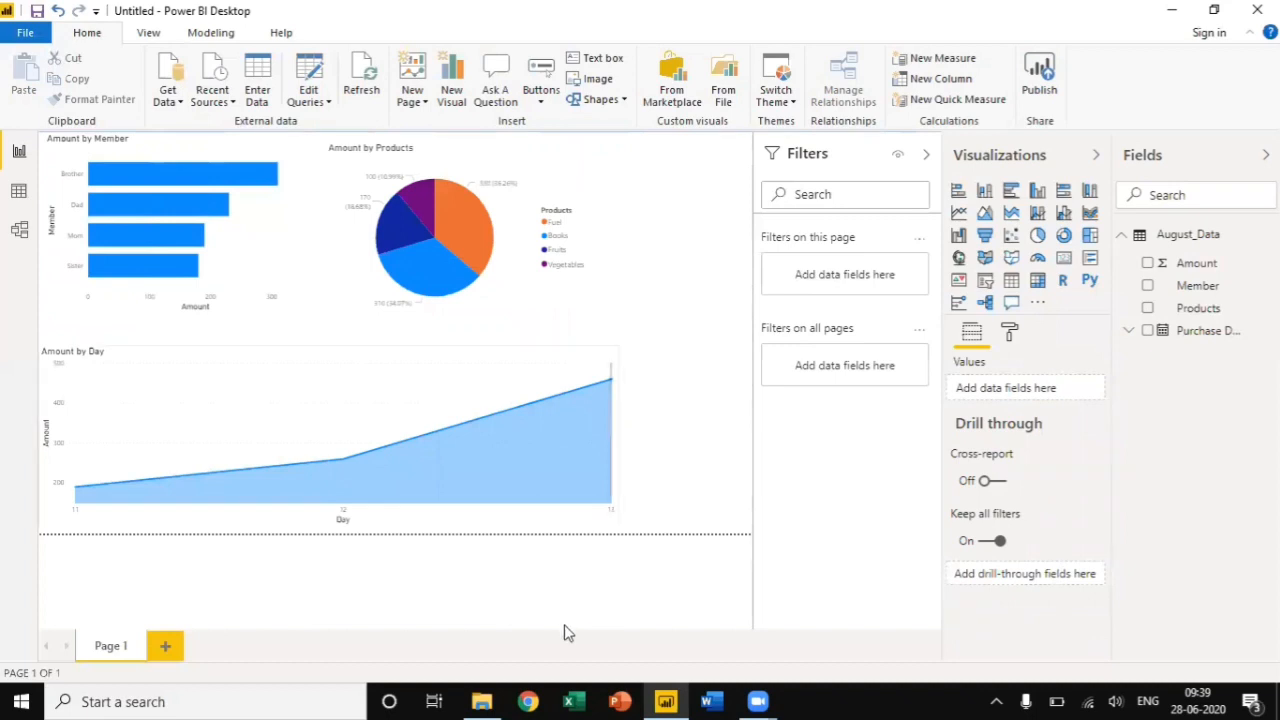
Open September - 2019.xlsx from the 01 First Query folder to examine its layout, close it, and return to Power BI.
{"action": "left_click", "coordinate": [481, 701]}
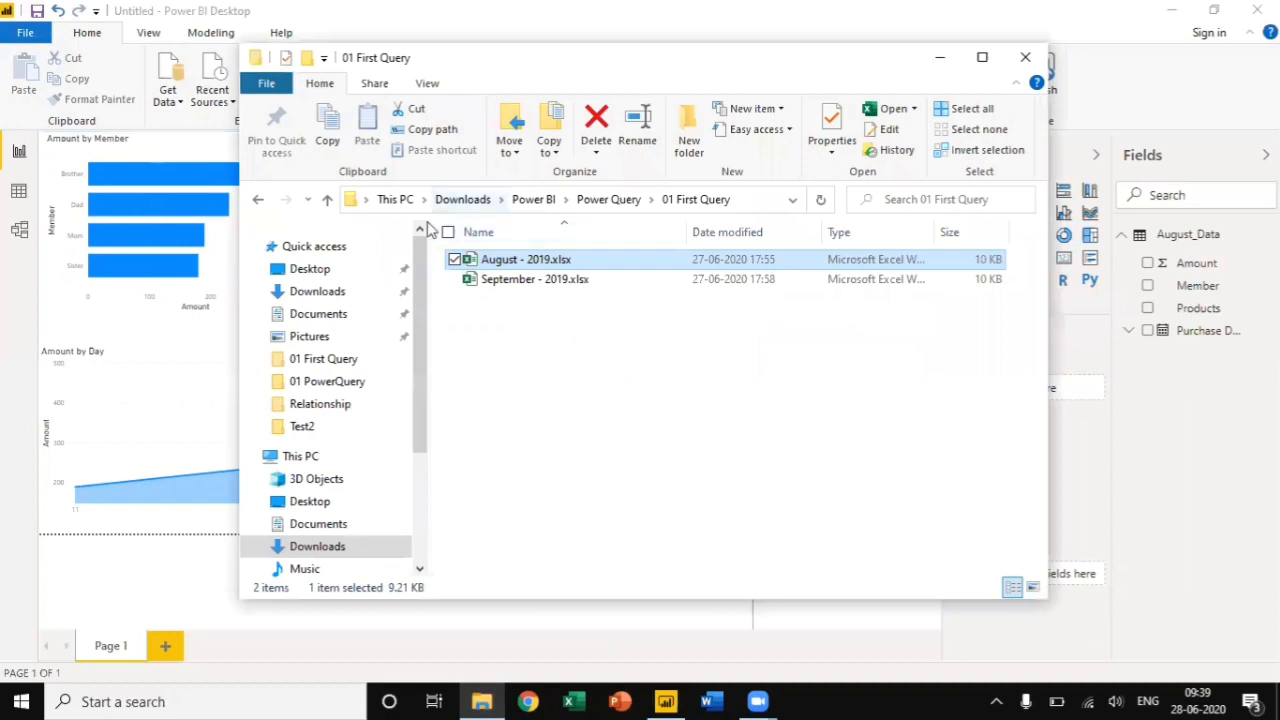
{"action": "double_click", "coordinate": [515, 281]}
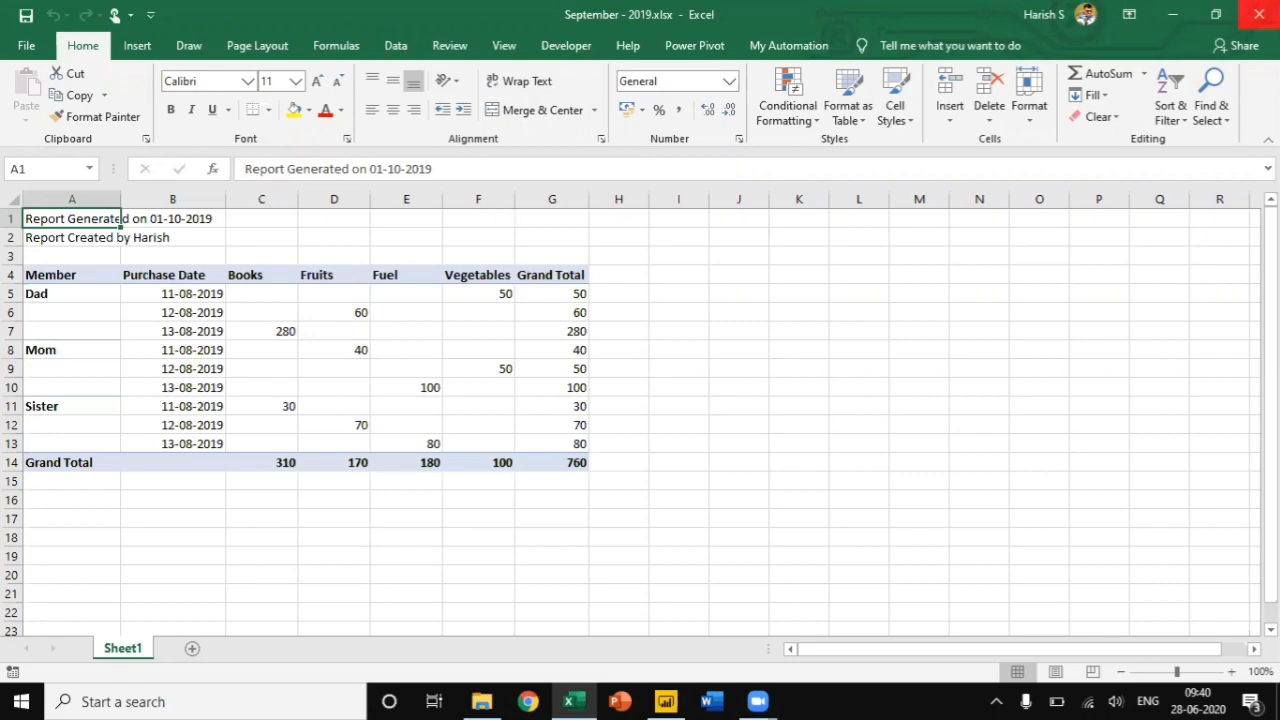
{"action": "left_click", "coordinate": [1258, 14]}
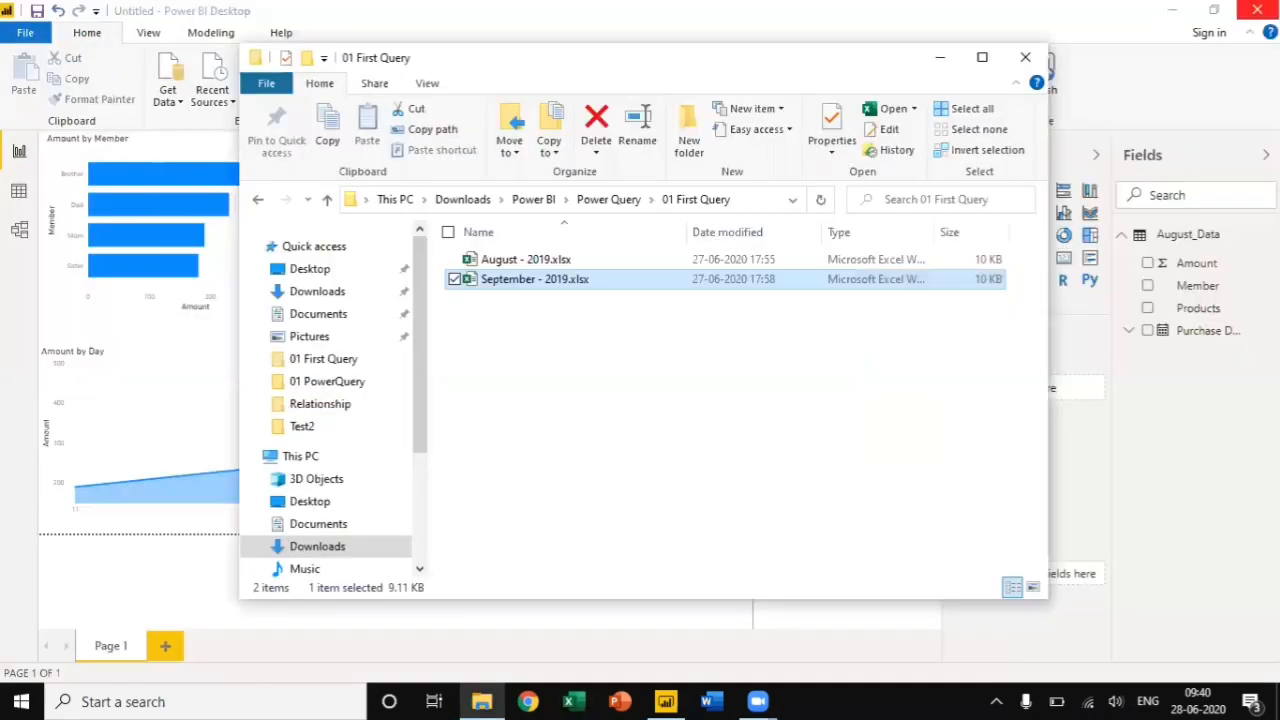
{"action": "left_click", "coordinate": [813, 24]}
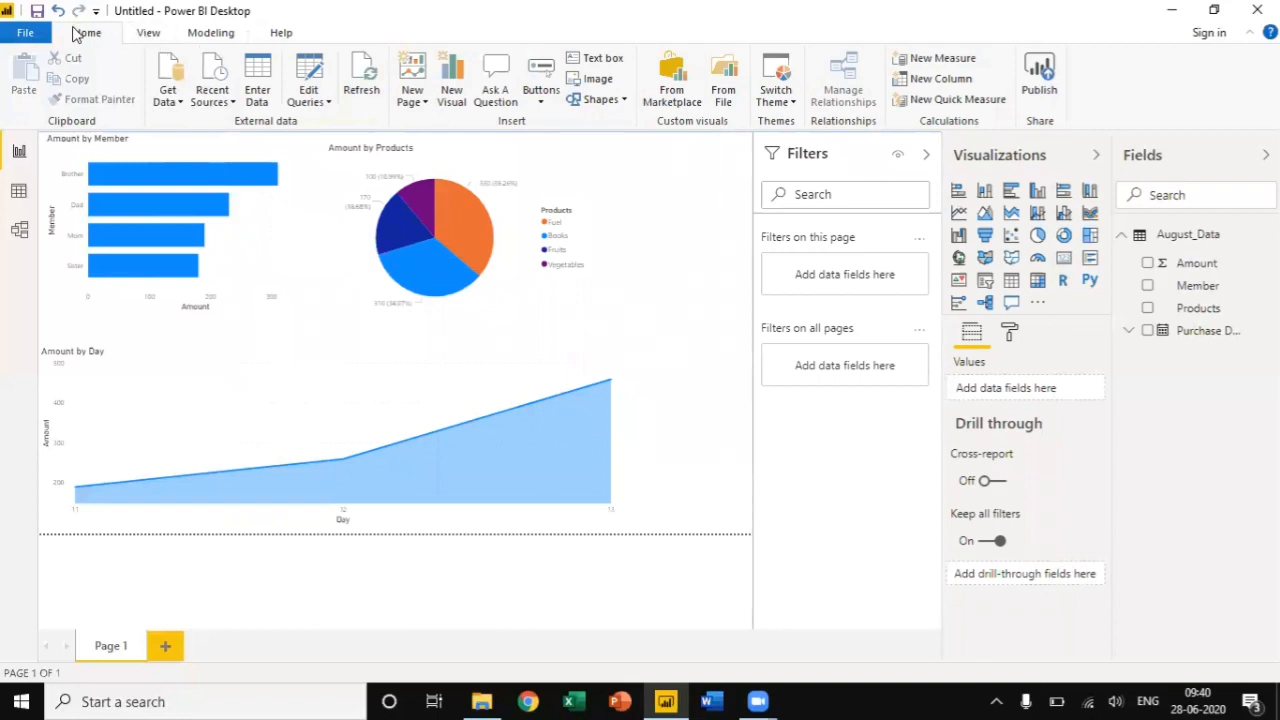
Open the Power Query Editor and duplicate the August_Data query.
{"action": "left_click", "coordinate": [313, 68]}
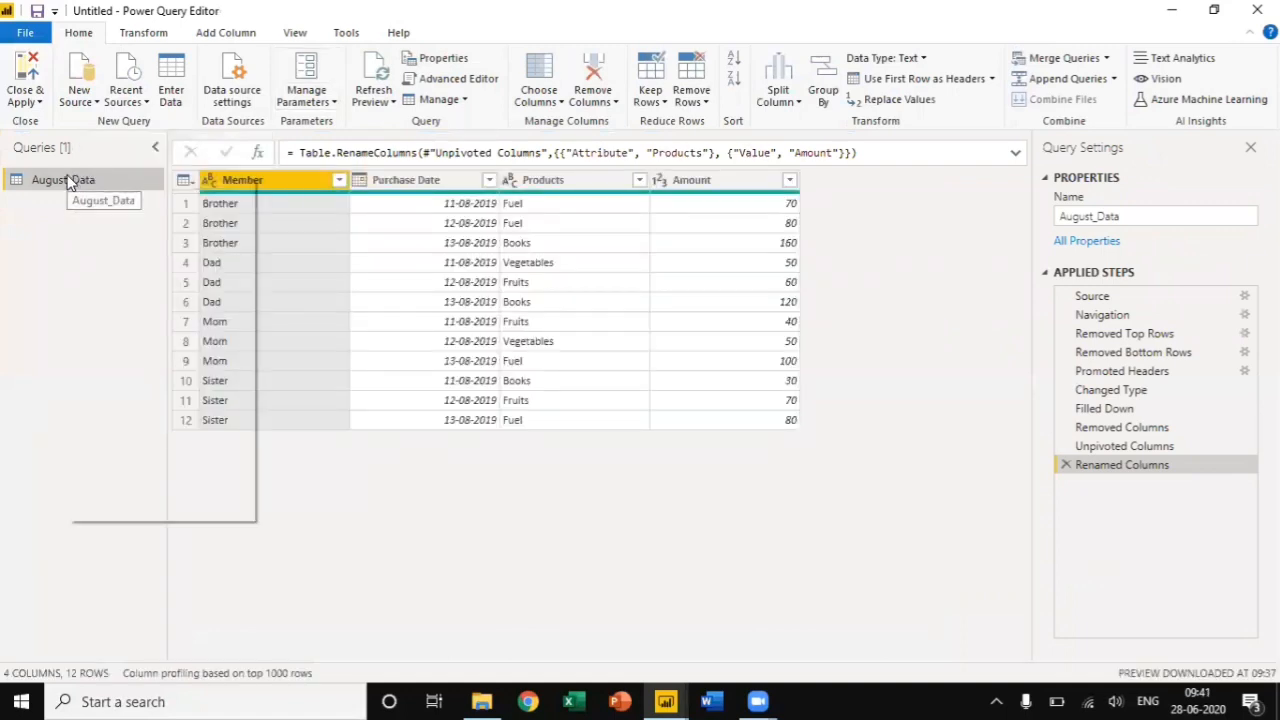
{"action": "right_click", "coordinate": [68, 180]}
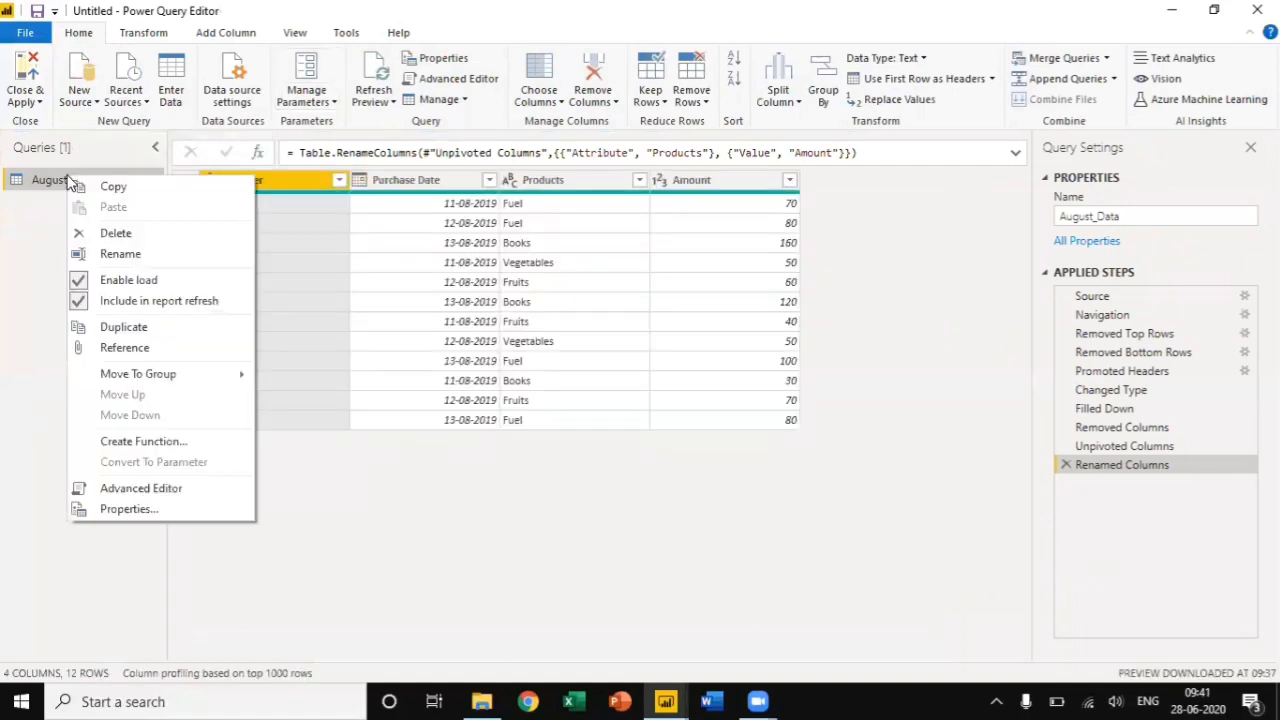
{"action": "left_click", "coordinate": [177, 327]}
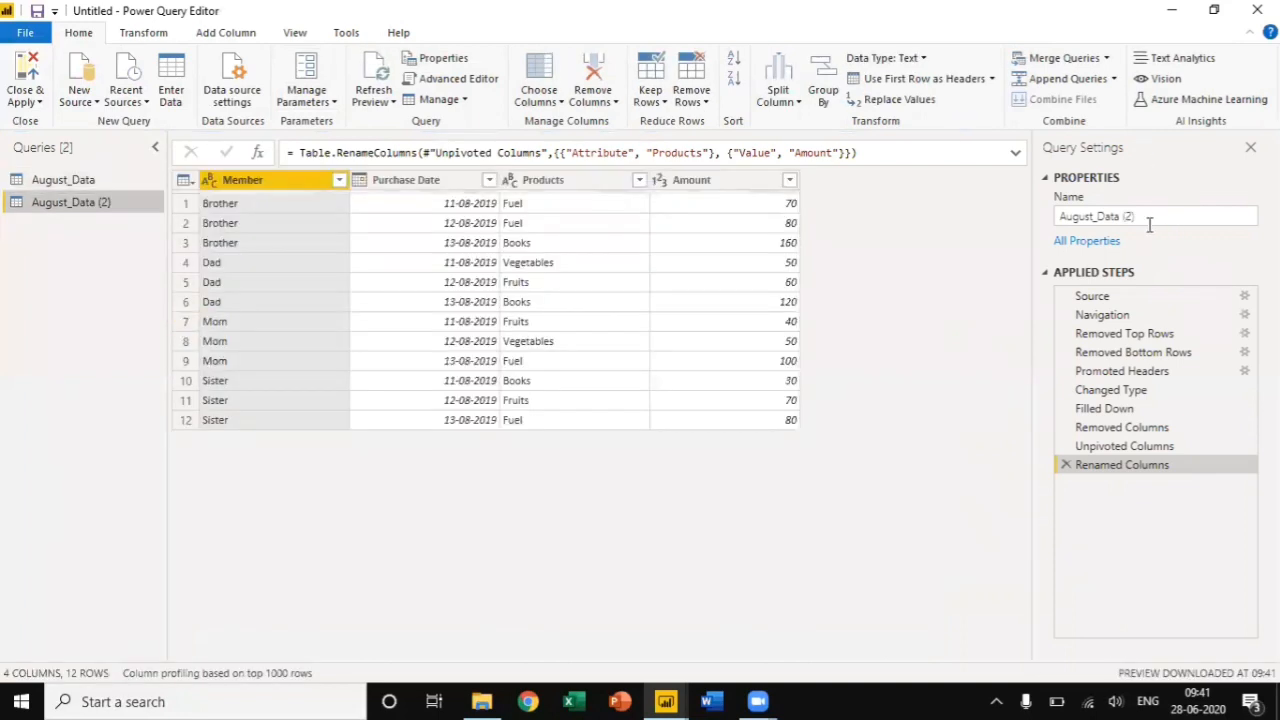
Rename the duplicated query as September_Data.
{"action": "left_click_drag", "start_coordinate": [1146, 215], "coordinate": [958, 224]}
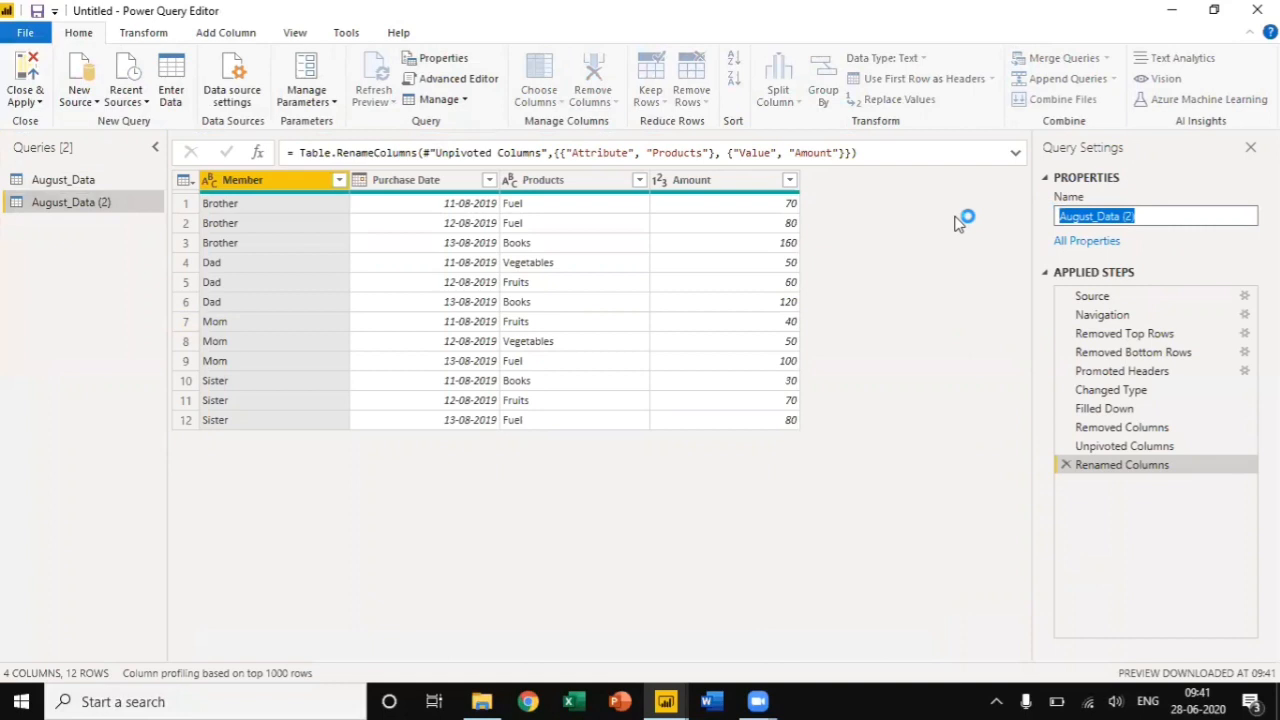
{"action": "type", "text": "Septermer"}
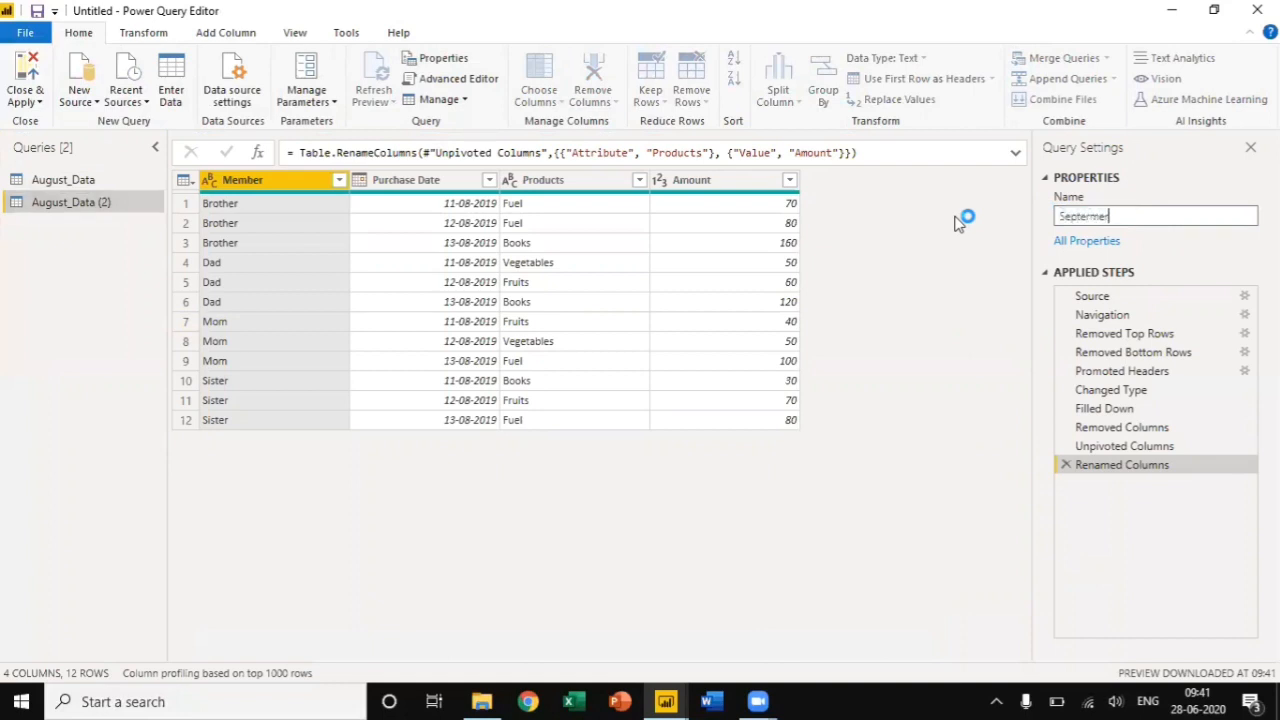
{"action": "key", "text": "BackSpace"}
{"action": "key", "text": "BackSpace"}
{"action": "key", "text": "BackSpace"}
{"action": "key", "text": "BackSpace"}
{"action": "type", "text": "mber_Data"}
{"action": "key", "text": "BackSpace"}
{"action": "key", "text": "BackSpace"}
{"action": "key", "text": "BackSpace"}
{"action": "key", "text": "BackSpace"}
{"action": "type", "text": "aDa"}
{"action": "key", "text": "Return"}
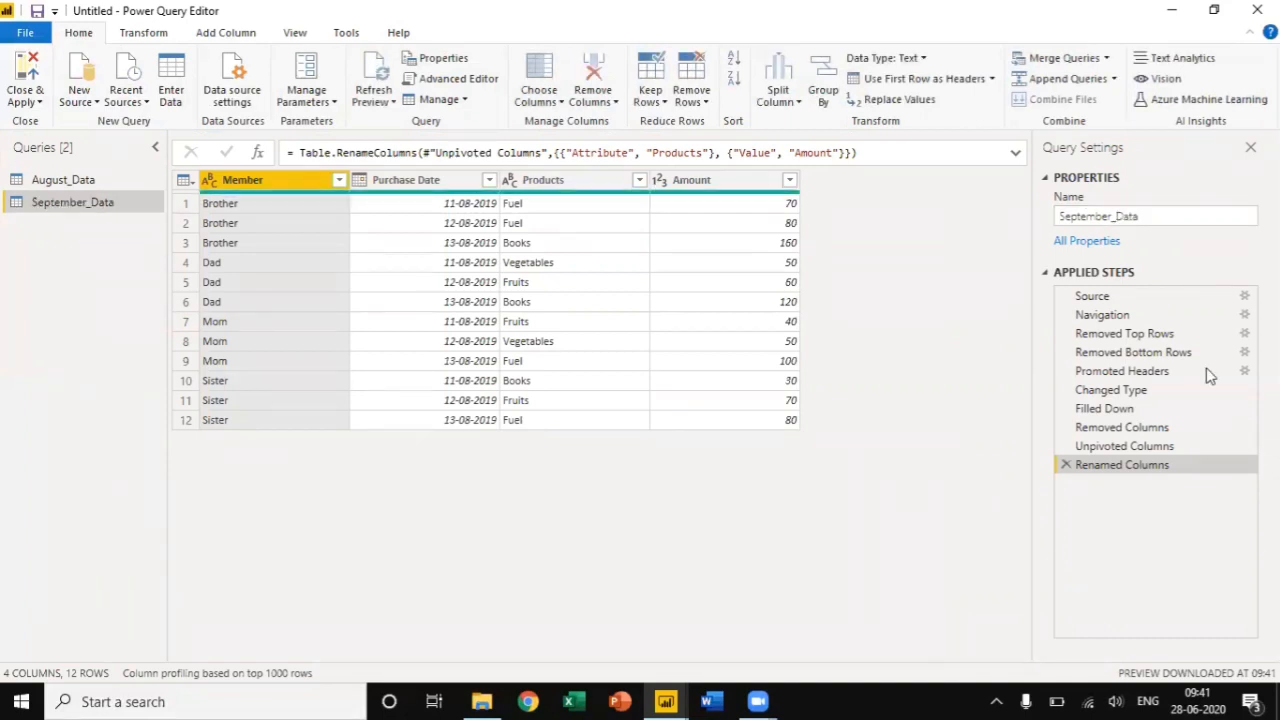
Change the September_Data source file to September - 2019.xlsx in the 01 First Query folder and display the Renamed Columns step.
{"action": "left_click", "coordinate": [1131, 298]}
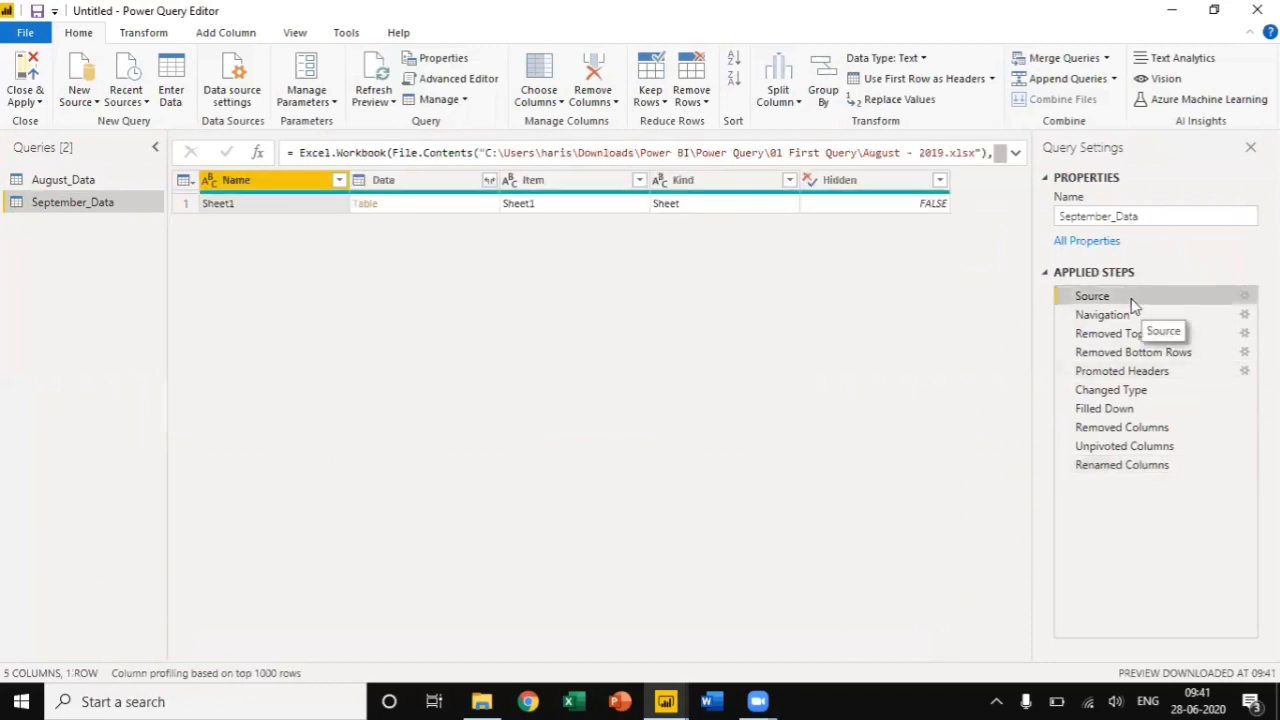
{"action": "left_click", "coordinate": [1246, 297]}
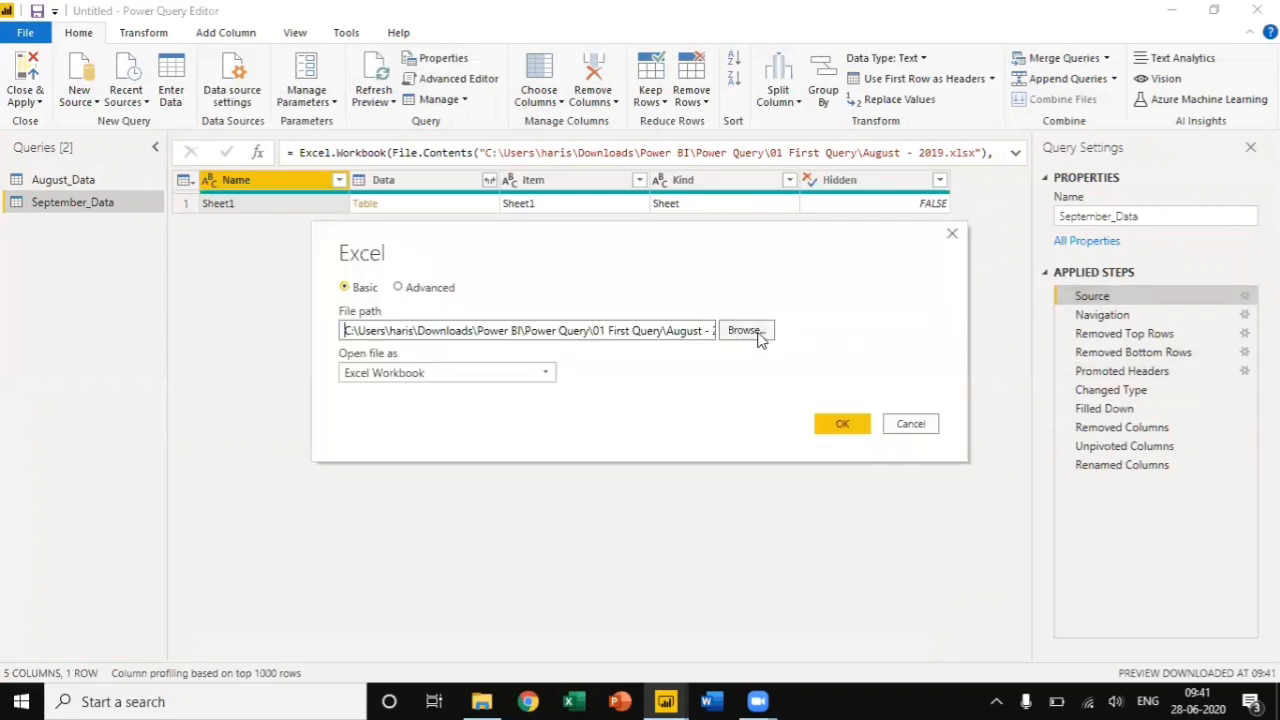
{"action": "left_click", "coordinate": [757, 335]}
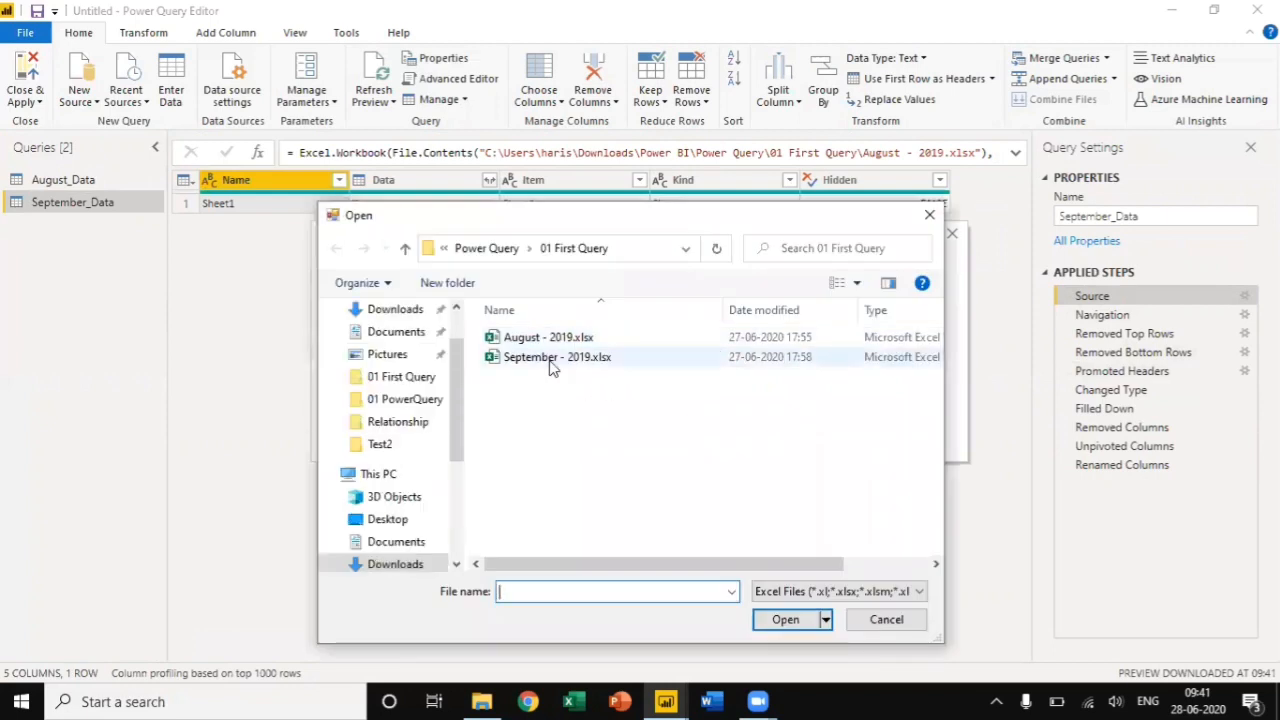
{"action": "left_click", "coordinate": [551, 358]}
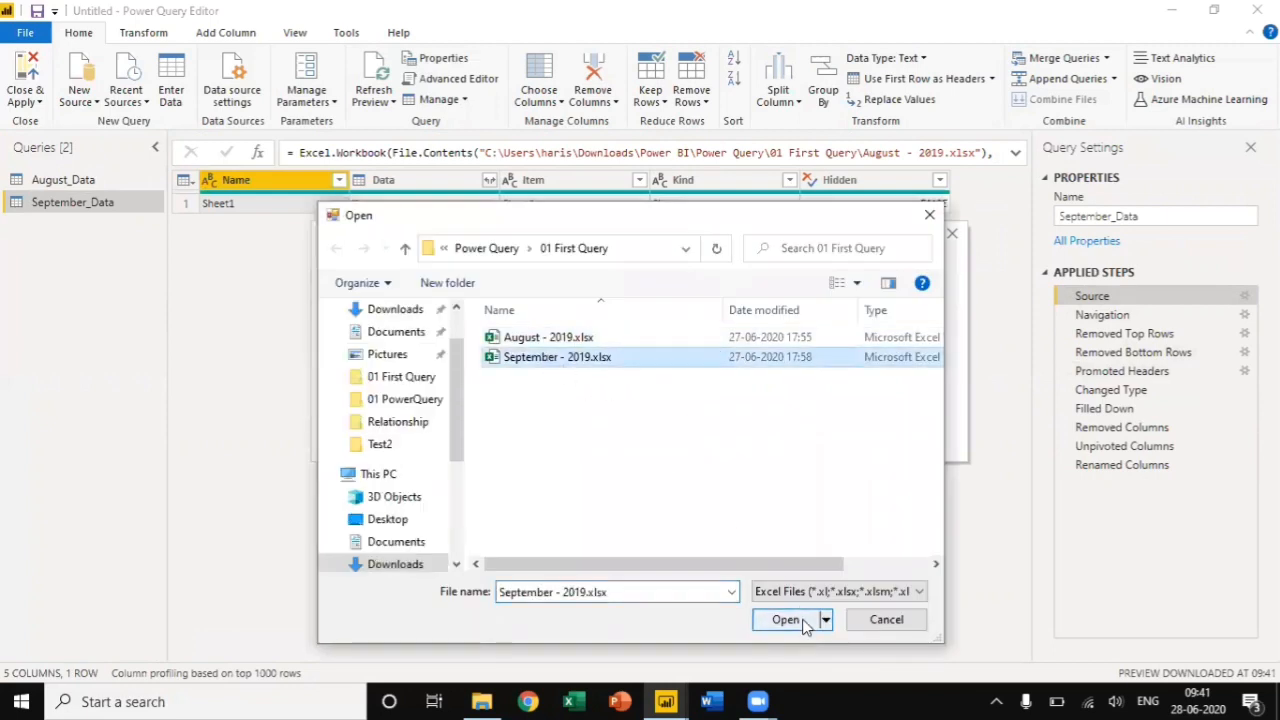
{"action": "left_click", "coordinate": [786, 620]}
{"action": "left_click", "coordinate": [843, 424]}
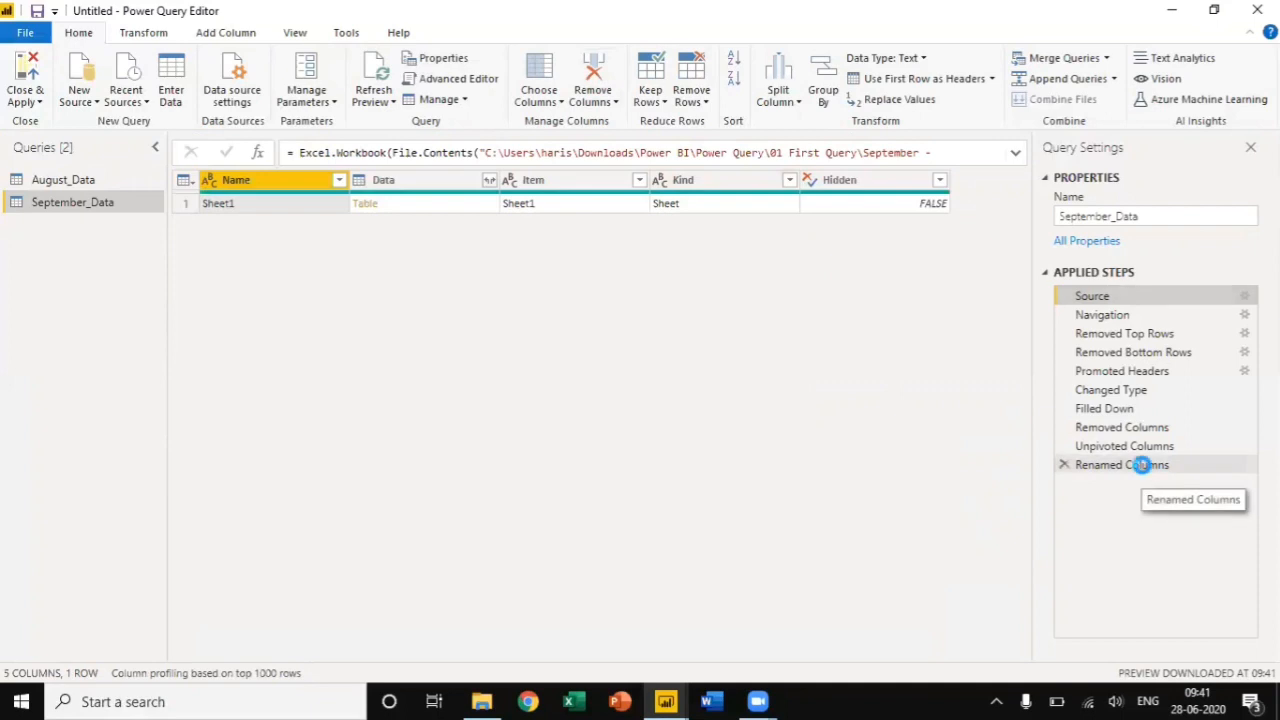
{"action": "left_click", "coordinate": [1141, 465]}
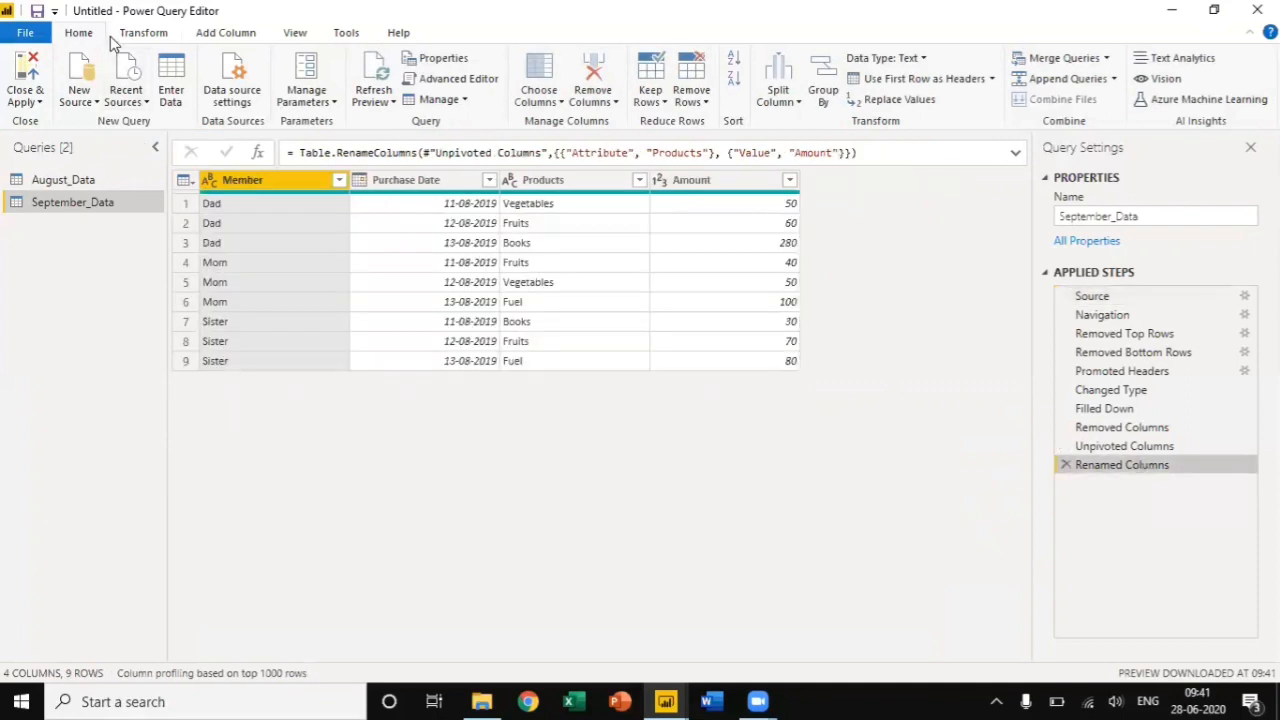
Apply the query changes to load September_Data into the report, and duplicate Page 1 with its three charts.
{"action": "left_click", "coordinate": [25, 70]}
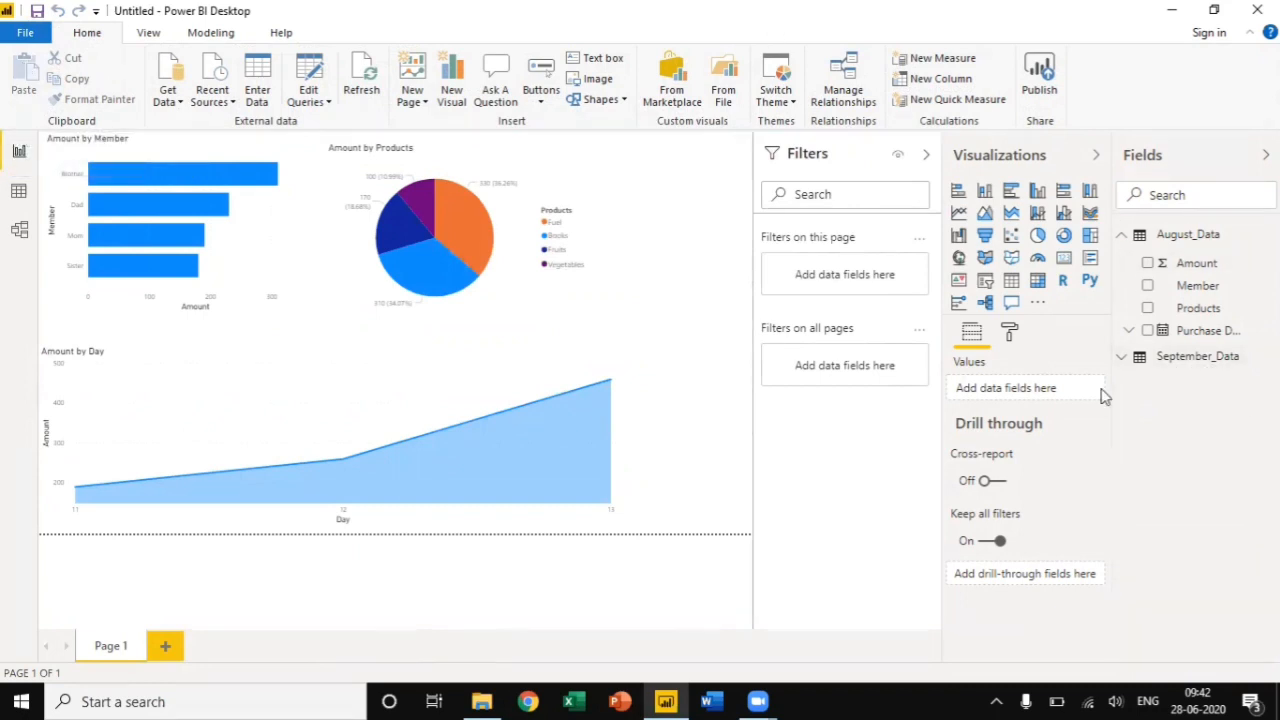
{"action": "right_click", "coordinate": [108, 650]}
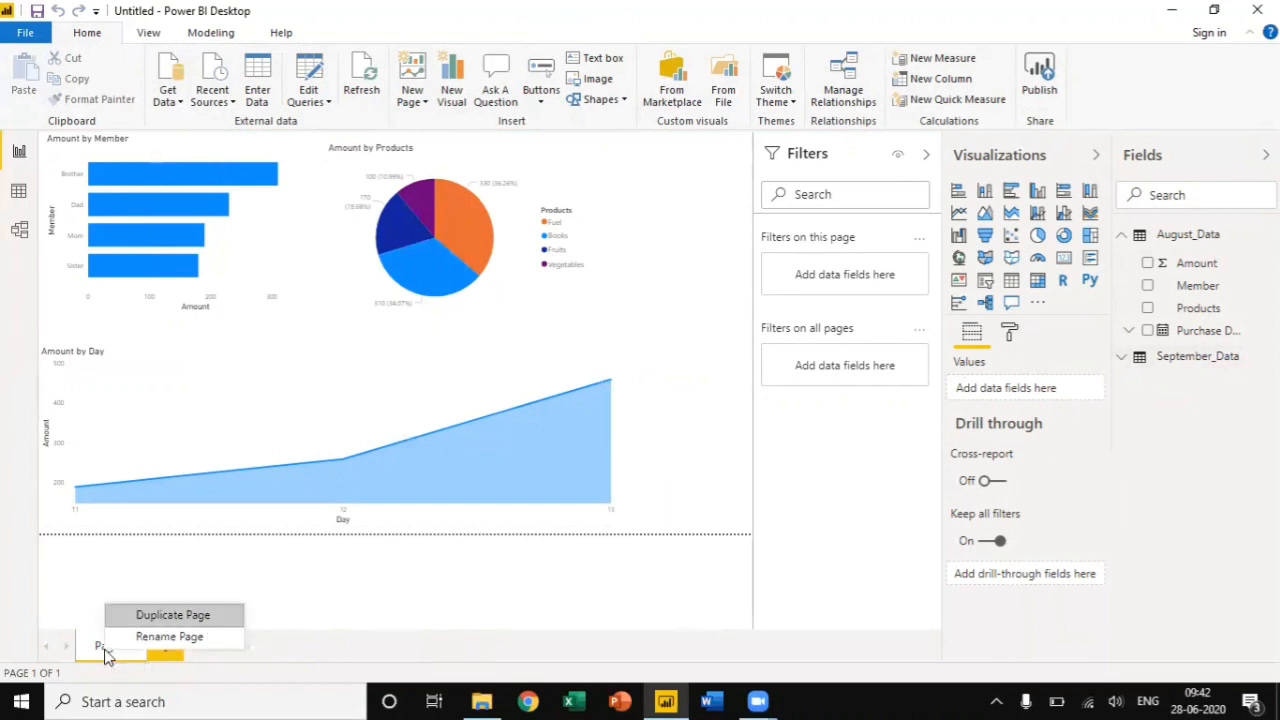
{"action": "left_click", "coordinate": [152, 615]}
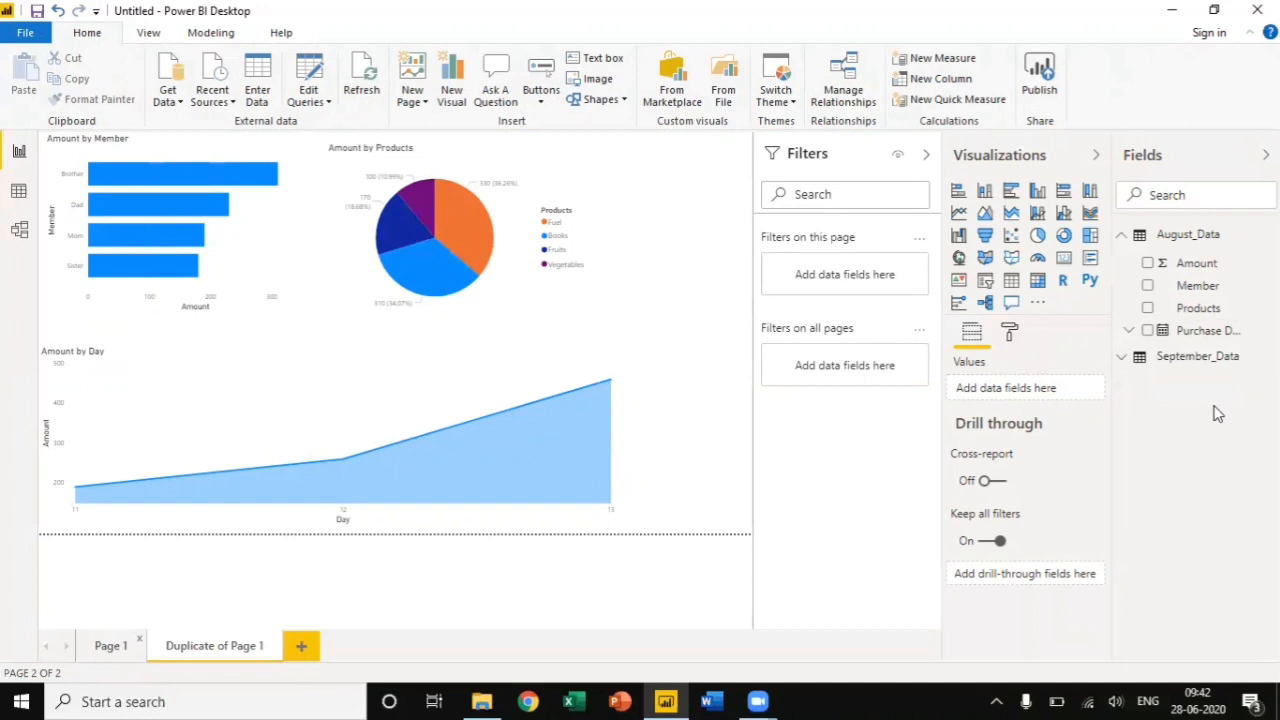
{"action": "mouse_move", "coordinate": [1018, 458]}
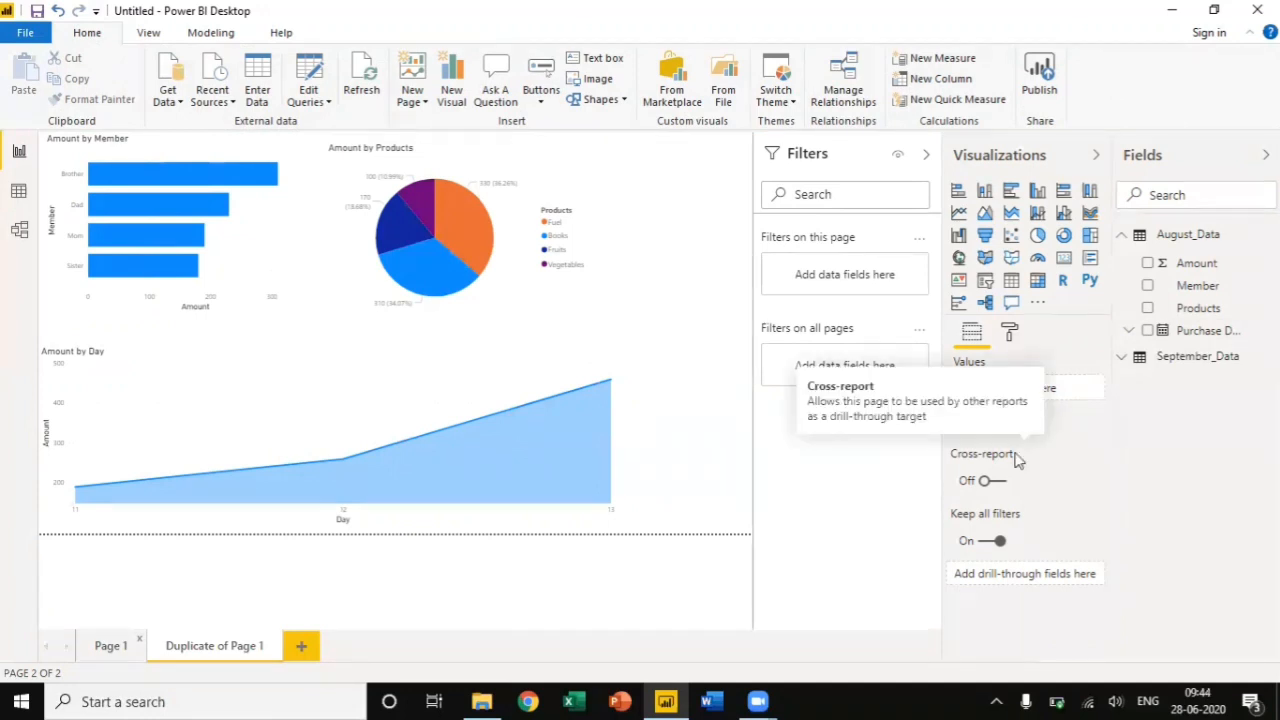